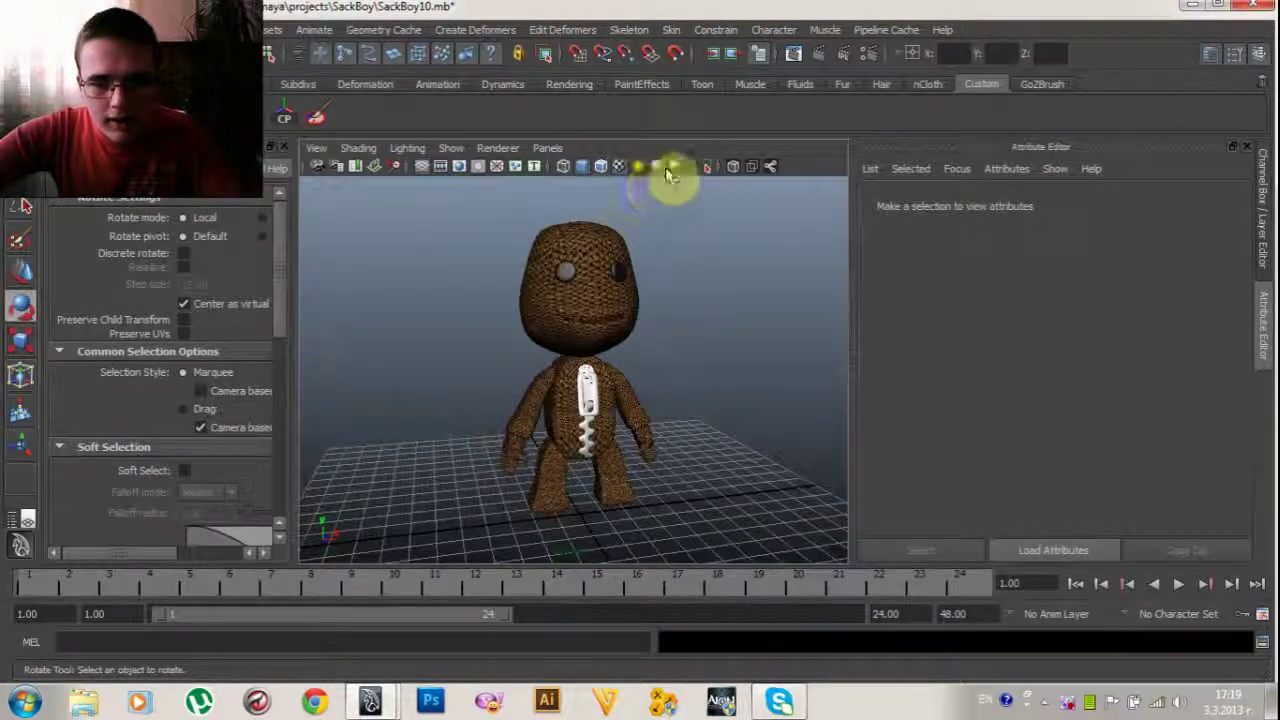
Create a HumanIK skeleton for the Sackboy model and scale it down to the character's size
click(630, 32)
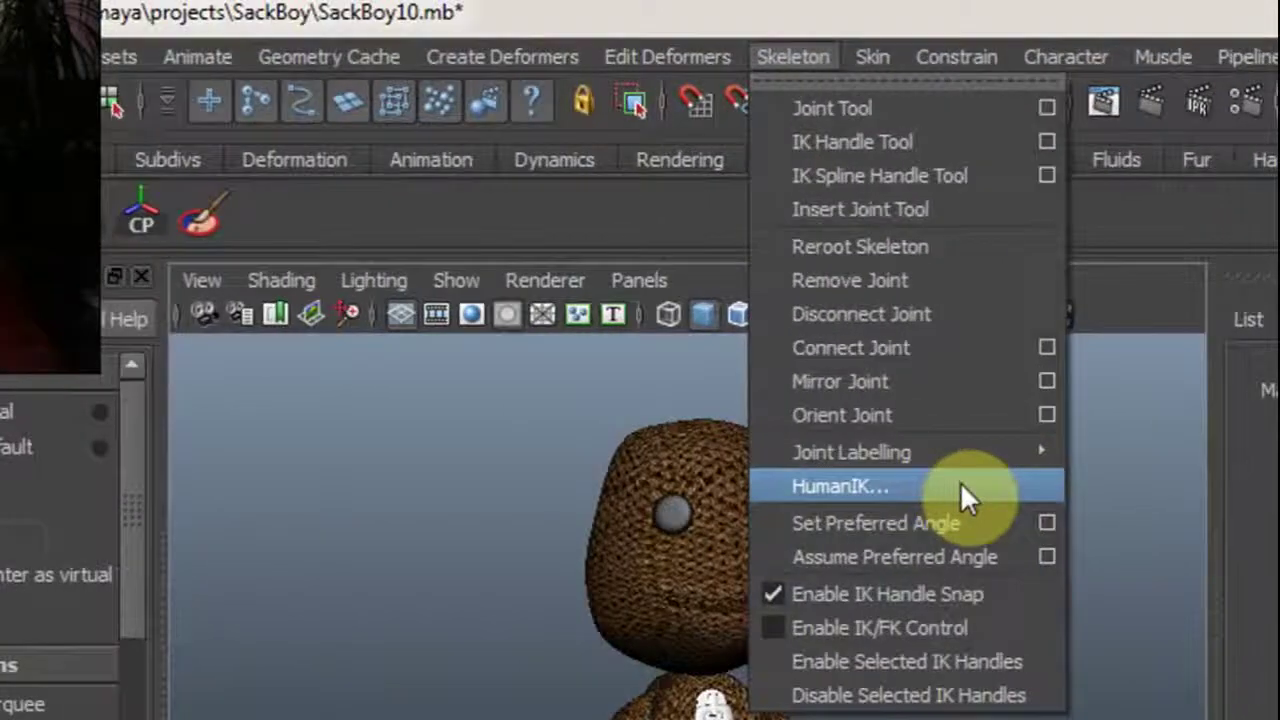
click(944, 478)
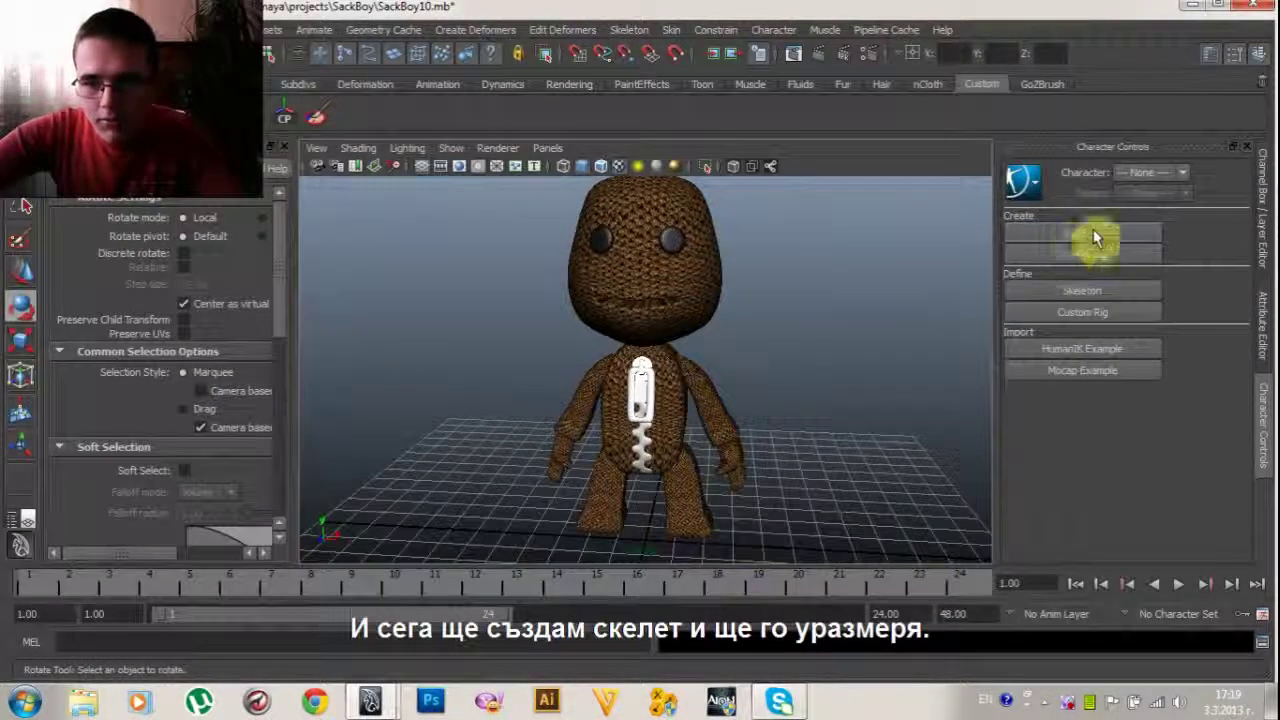
click(1077, 241)
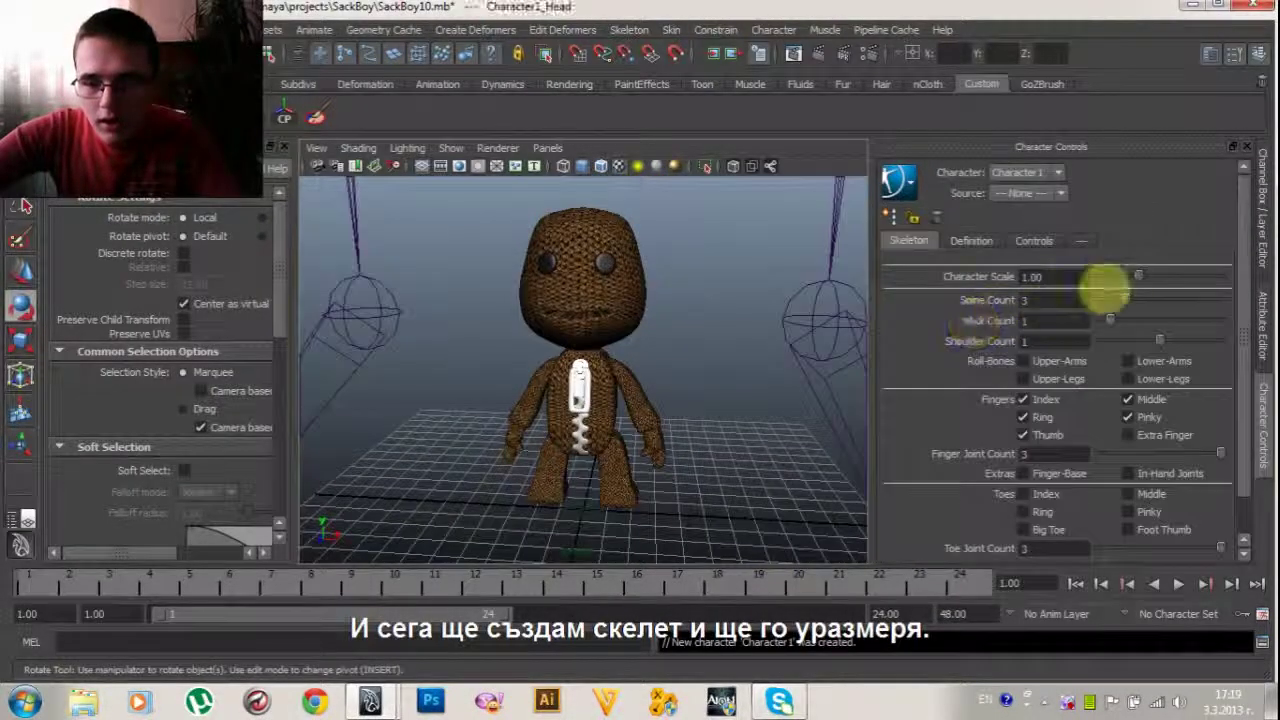
mouse_move(1145, 280)
mouse_down()
mouse_move(1077, 286)
mouse_move(1147, 285)
mouse_move(1103, 286)
mouse_move(1133, 287)
mouse_move(1122, 282)
mouse_move(1134, 275)
mouse_up()
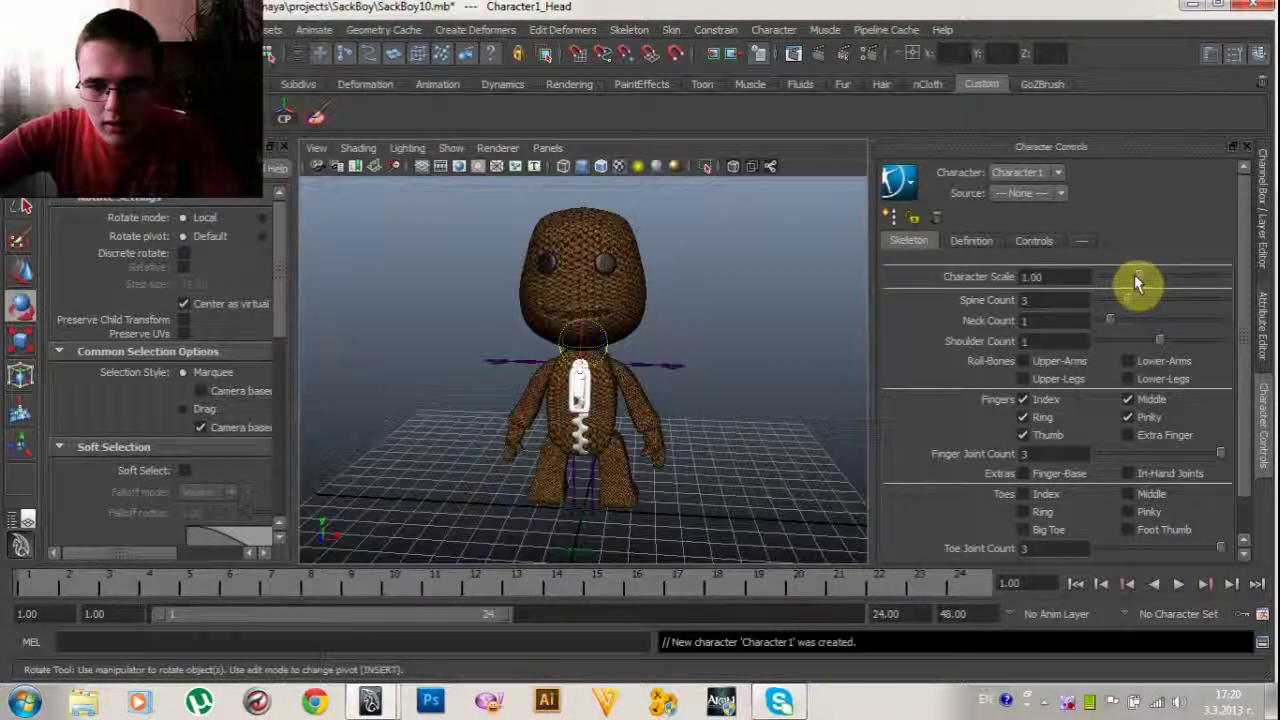
Turn on X-Ray shading and X-Ray Joints in the viewport so the skeleton shows through the mesh
click(735, 168)
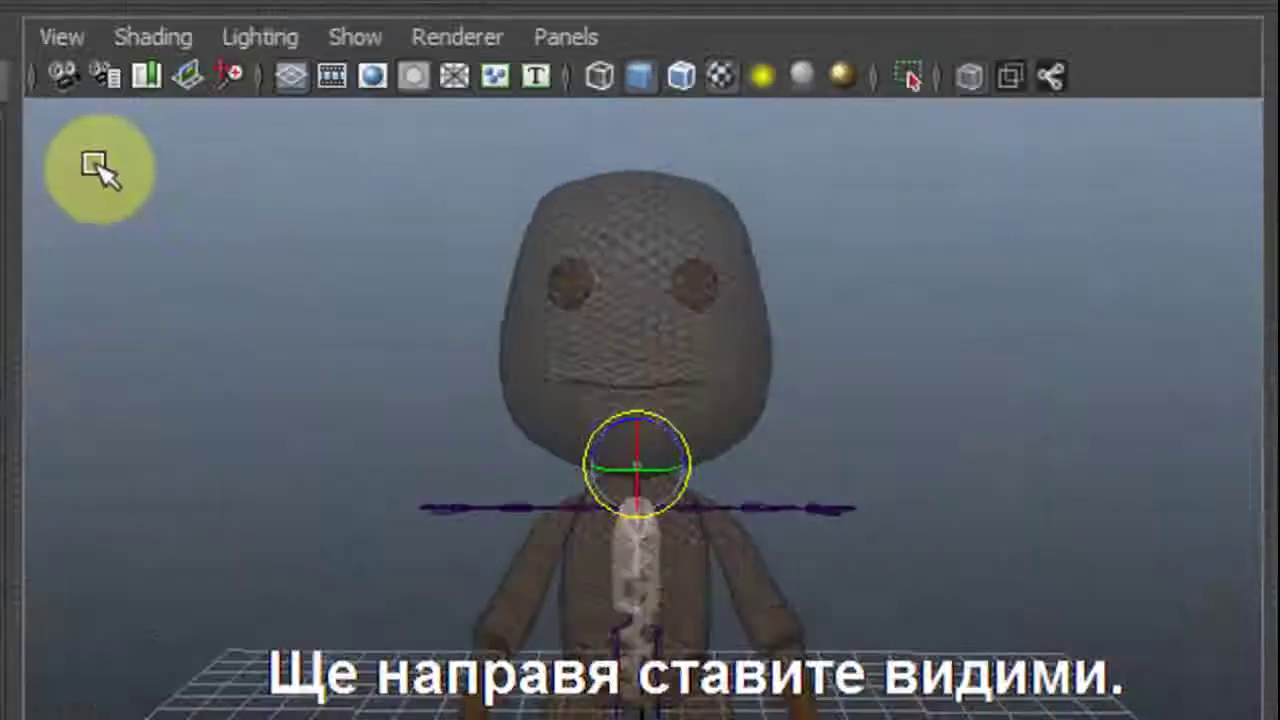
click(153, 36)
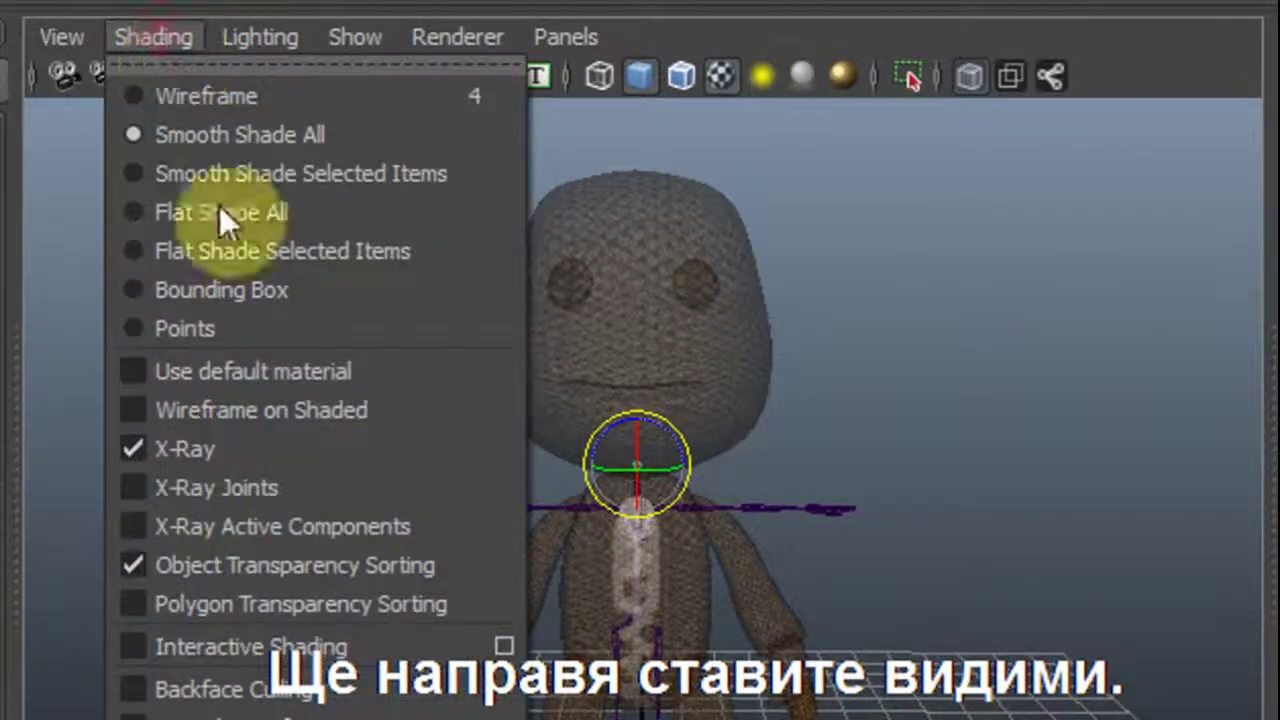
click(120, 486)
Move the upper-arm joint on one side outward along X to the top of the character's arm
alt+drag(991, 536, 823, 606)
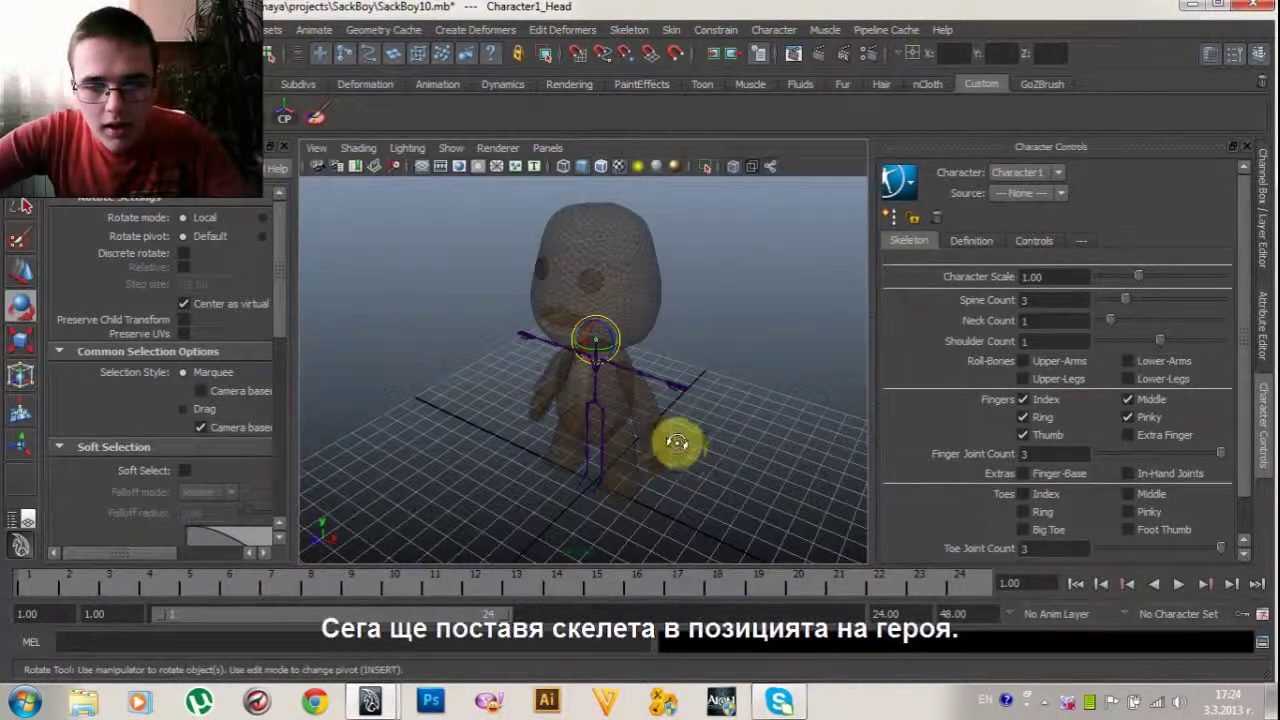
mouse_move(676, 443)
alt+mouse_down()
mouse_move(594, 429)
mouse_move(706, 394)
mouse_move(666, 460)
mouse_move(684, 425)
alt+mouse_up()
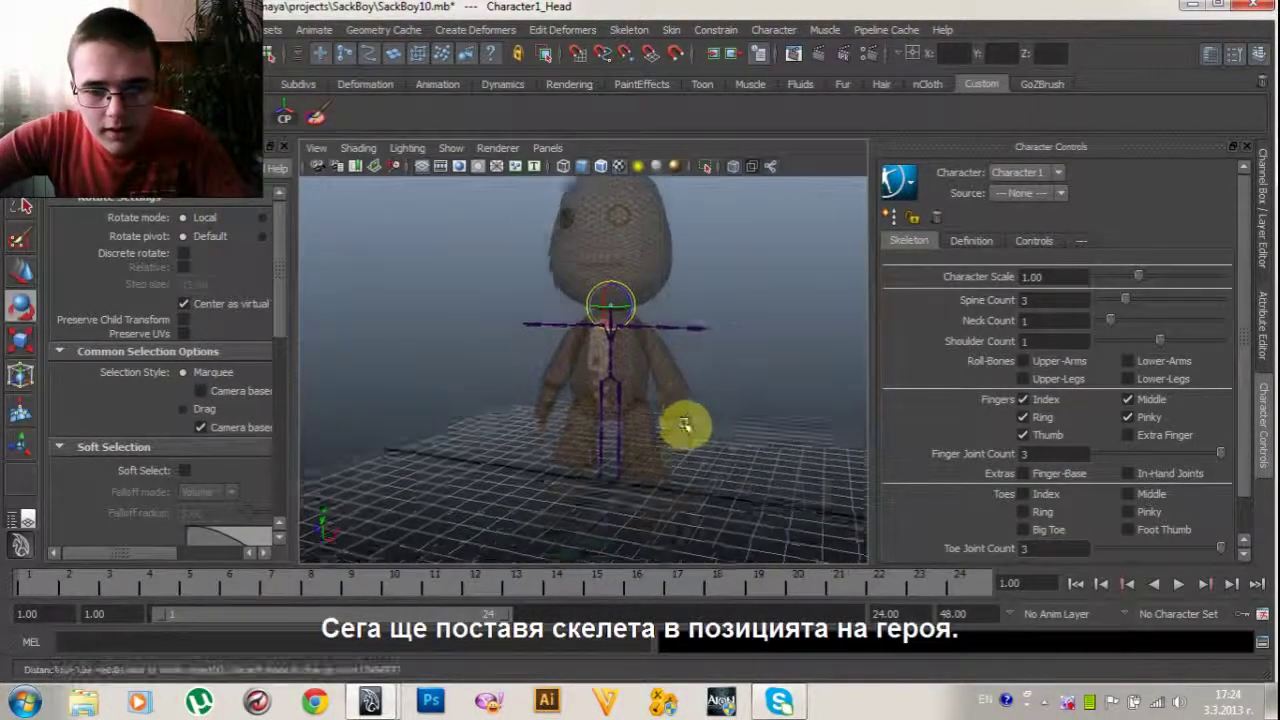
alt+right_drag(684, 425, 689, 430)
alt+drag(656, 364, 611, 403)
key(w)
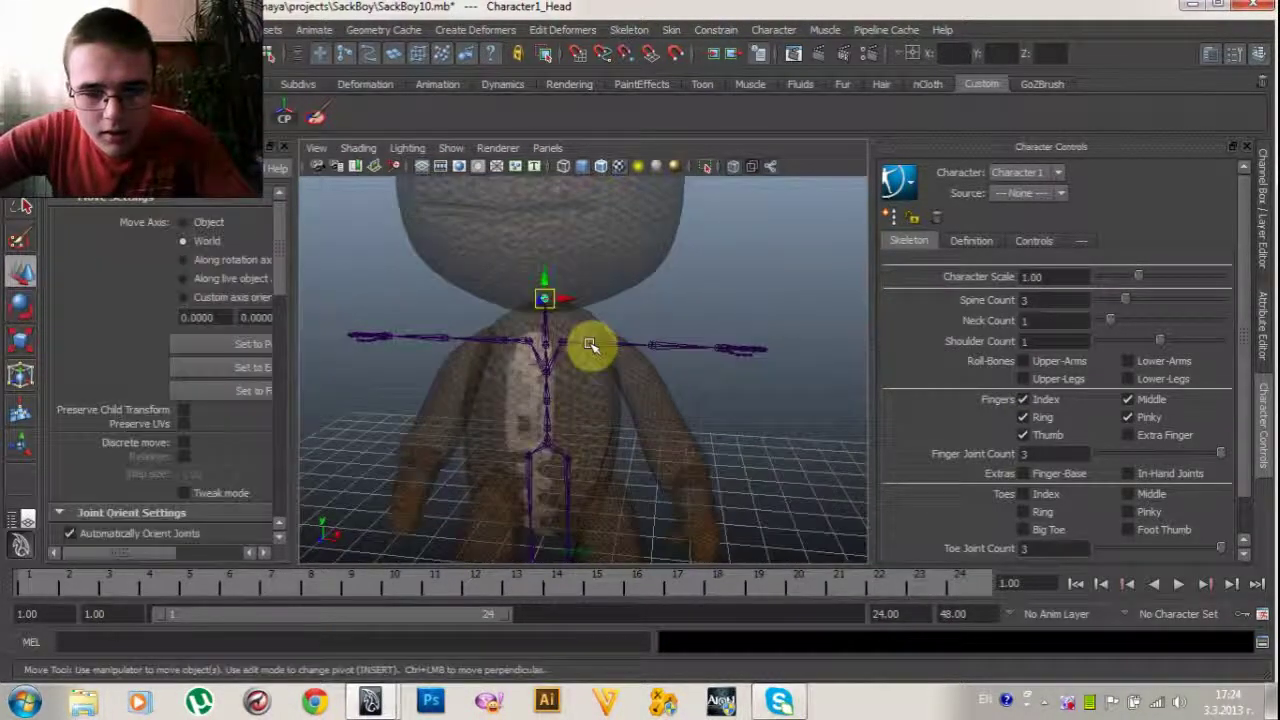
click(591, 348)
alt+right_drag(592, 352, 605, 408)
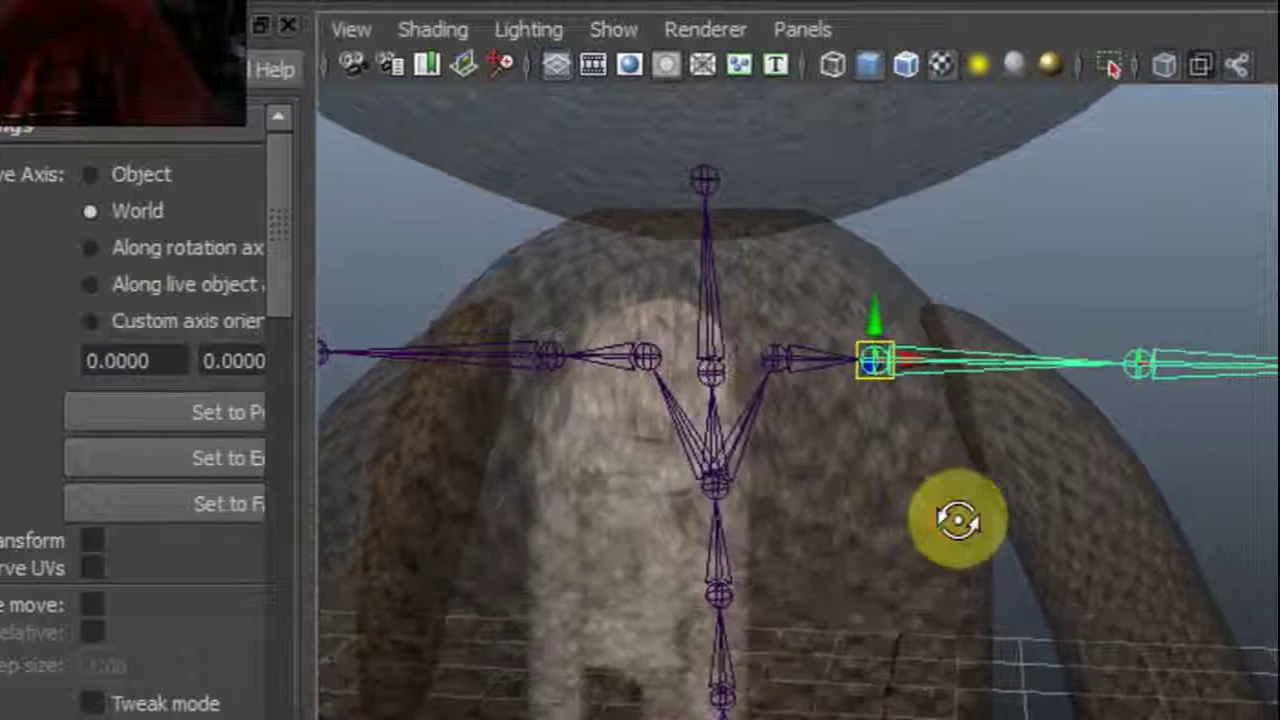
drag(914, 363, 960, 363)
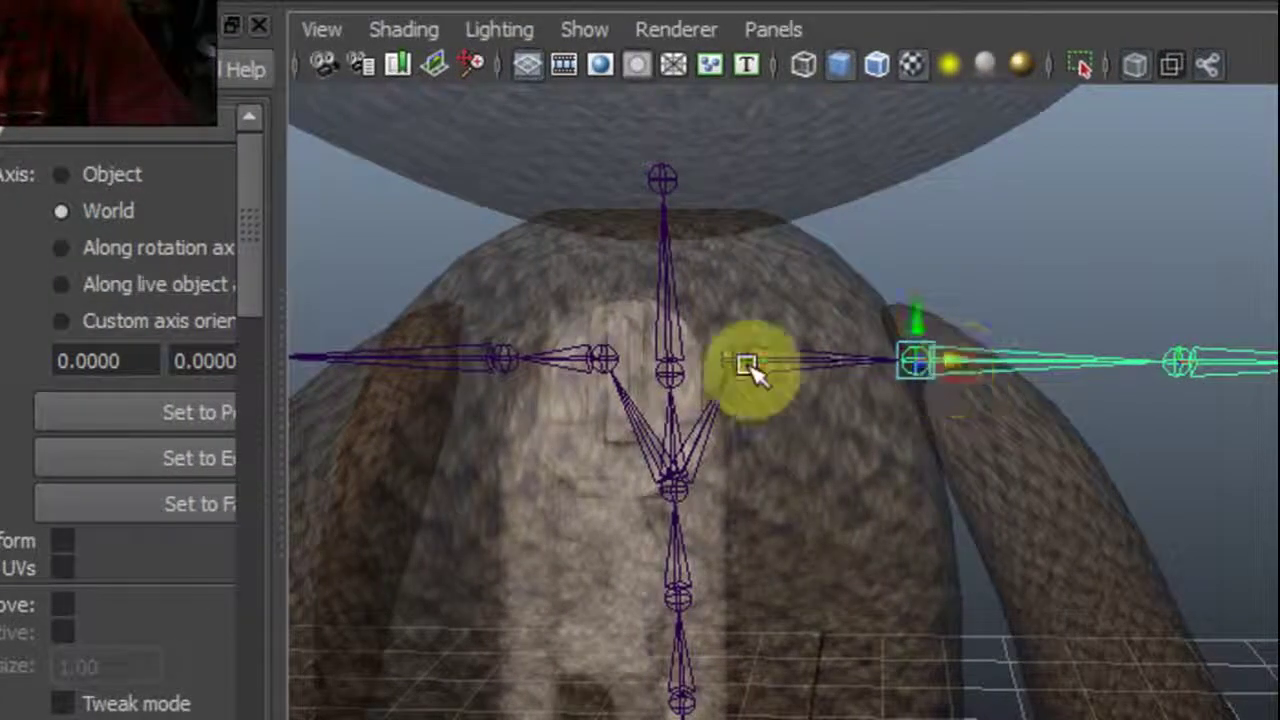
Shift the shoulder joint on the same side outward and realign the upper-arm joint with the top of the arm
click(730, 363)
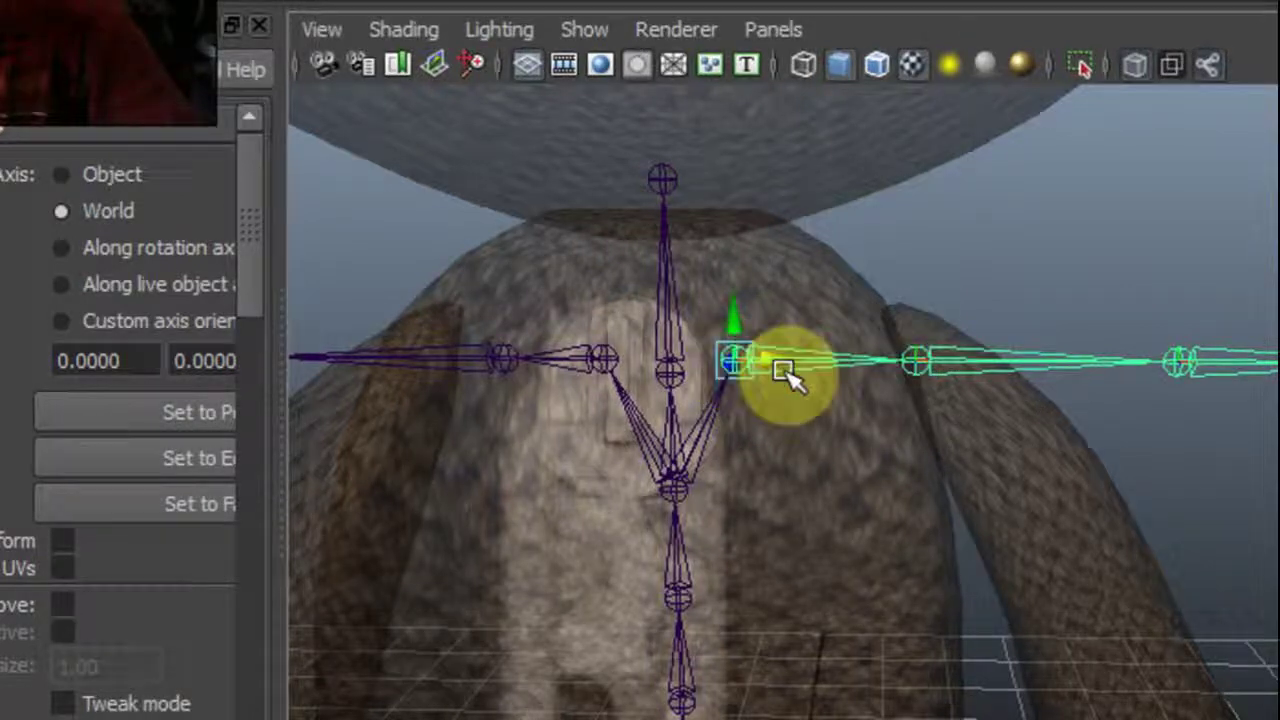
drag(778, 361, 818, 358)
middle_drag(820, 365, 1025, 362)
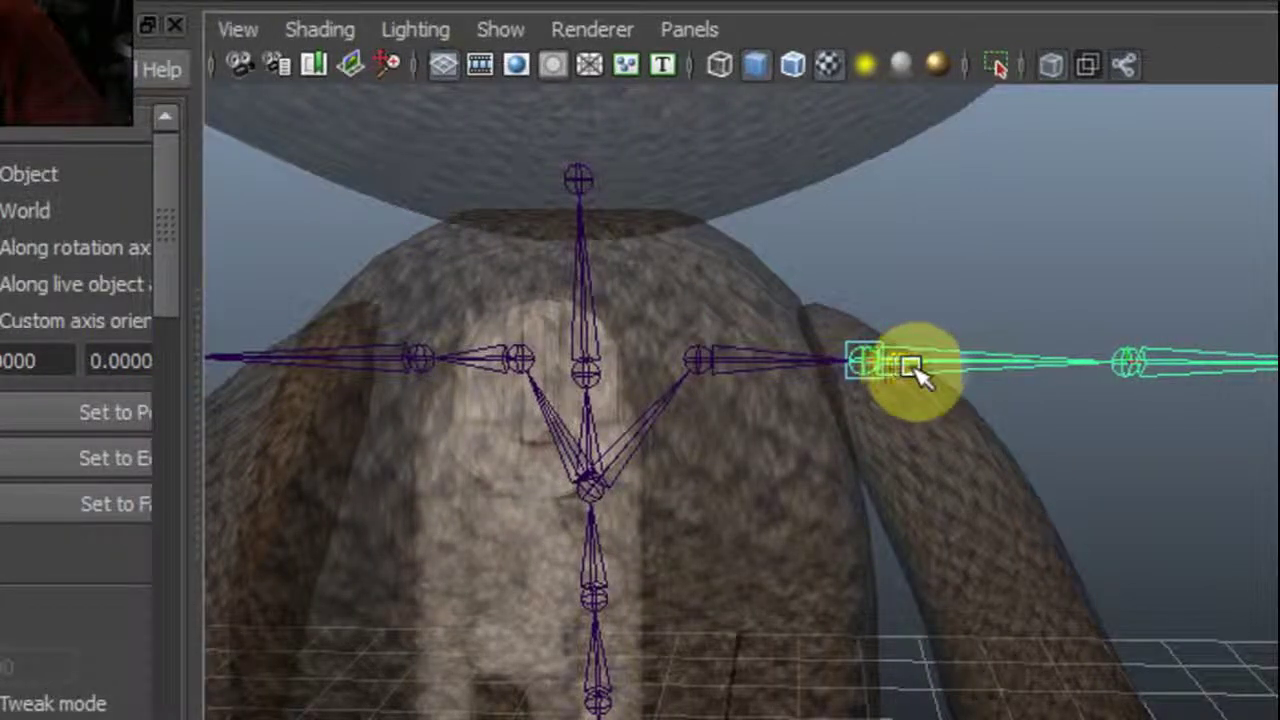
alt+middle_drag(950, 425, 771, 390)
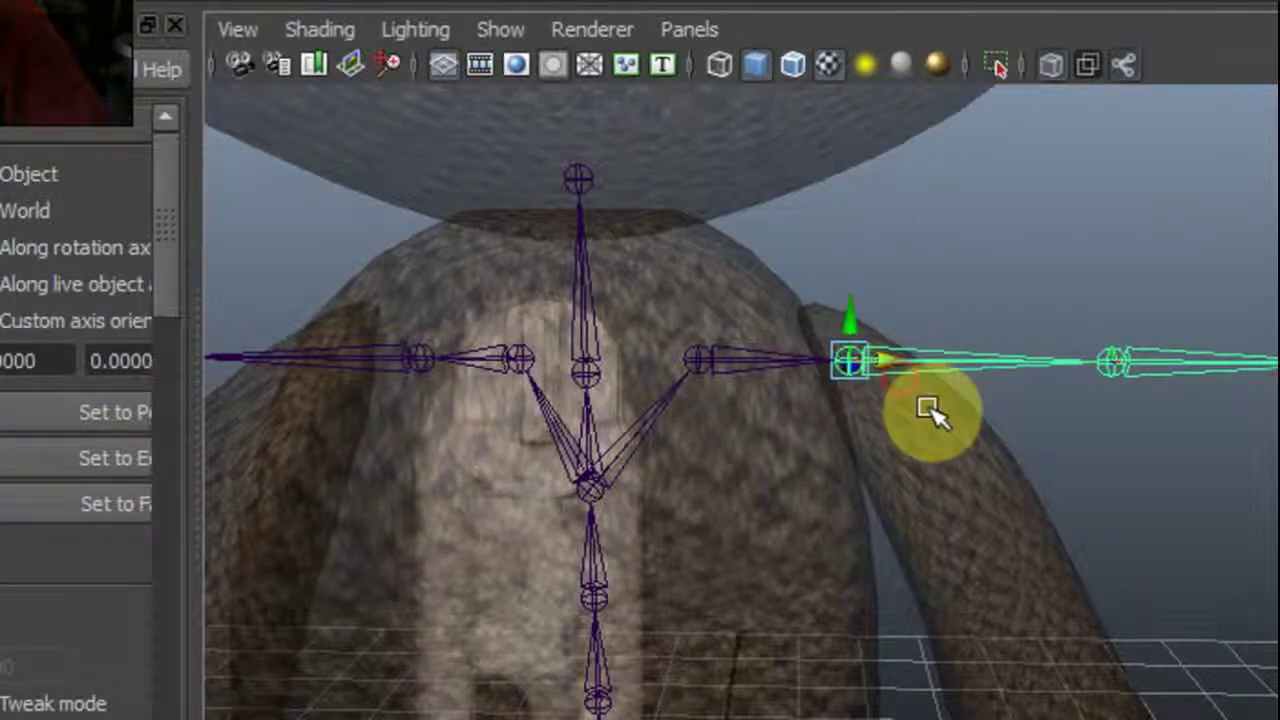
Move the elbow joint down to mid-arm and the wrist joint to the end of the sleeve
alt+drag(745, 392, 900, 306)
click(899, 303)
drag(903, 262, 792, 538)
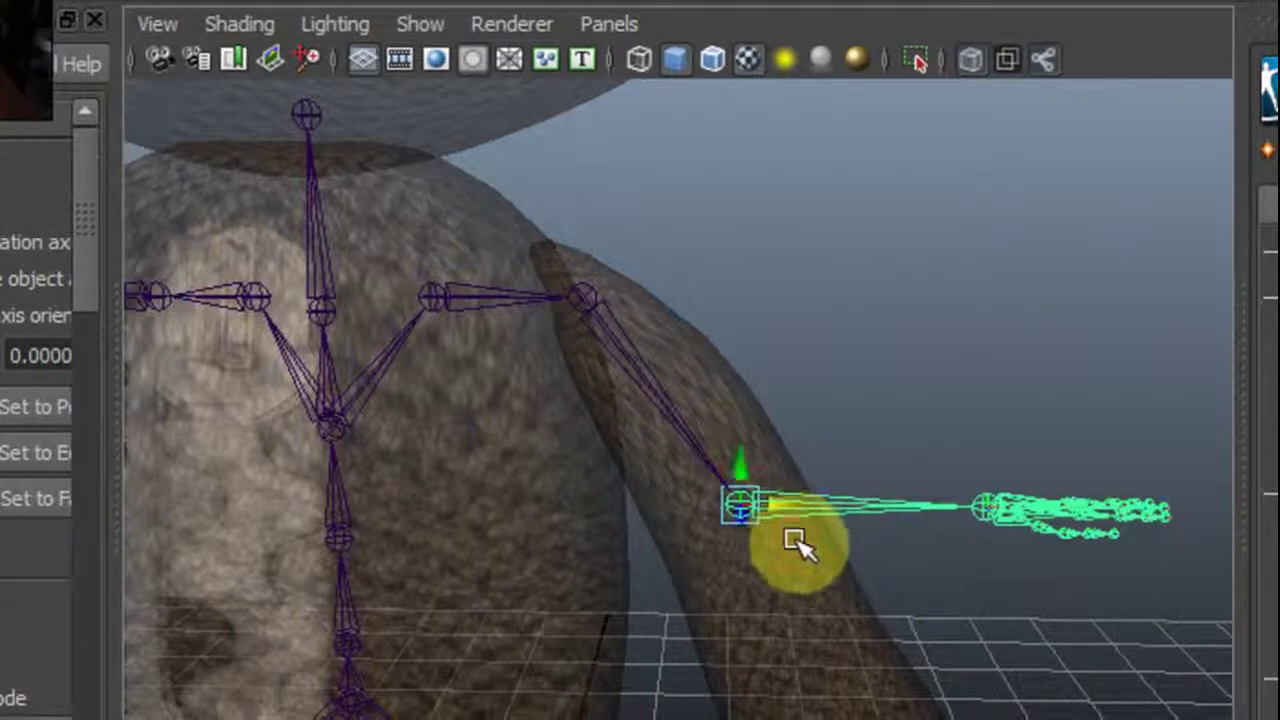
alt+middle_drag(828, 533, 715, 258)
click(906, 262)
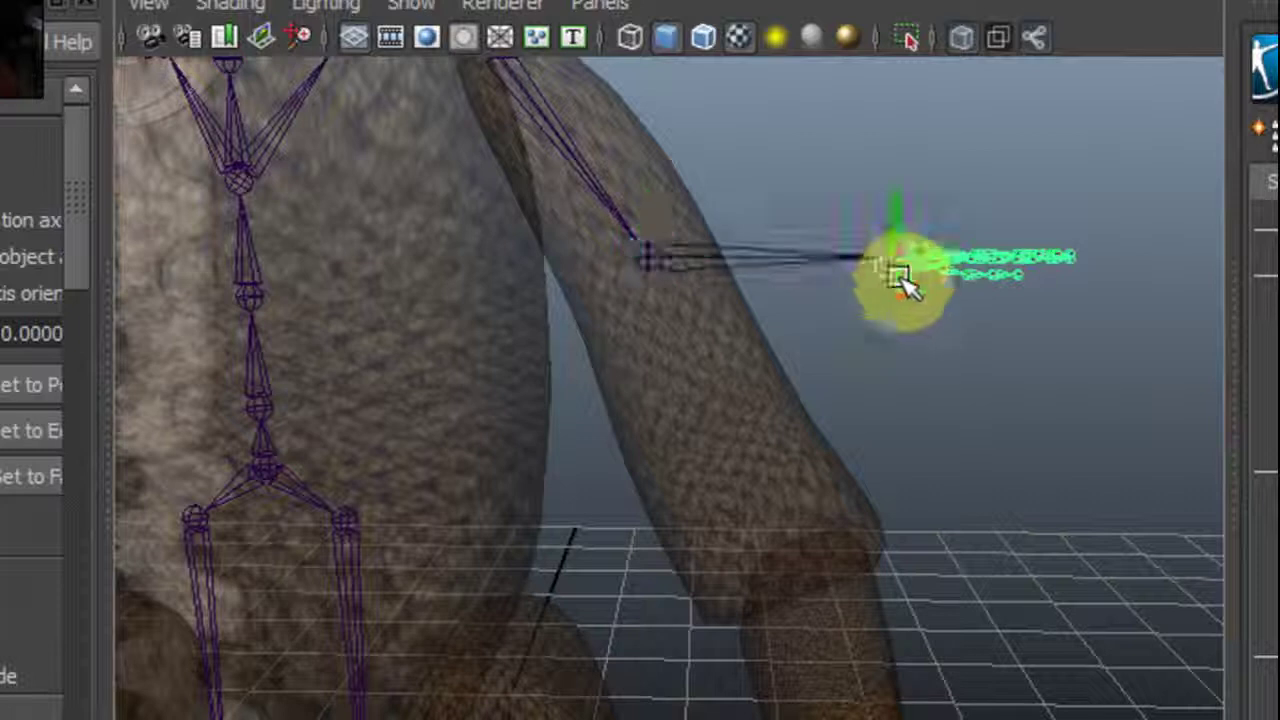
drag(894, 206, 753, 556)
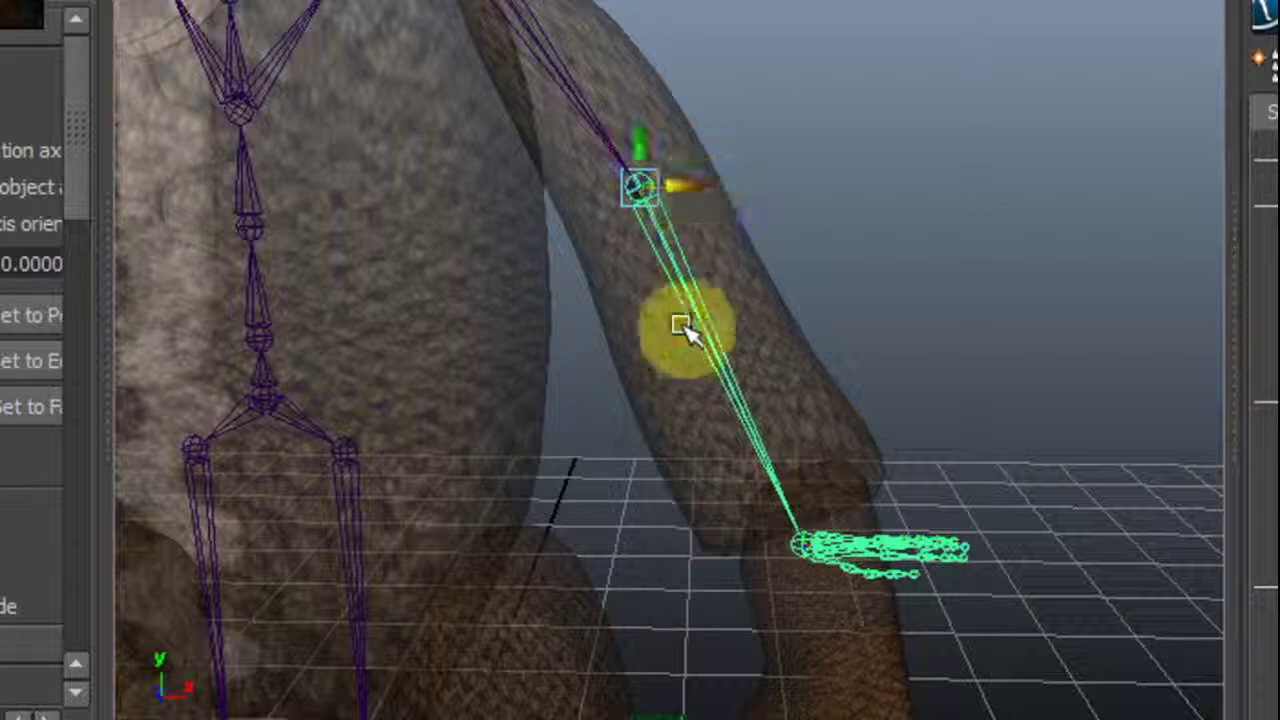
alt+middle_drag(683, 393, 640, 229)
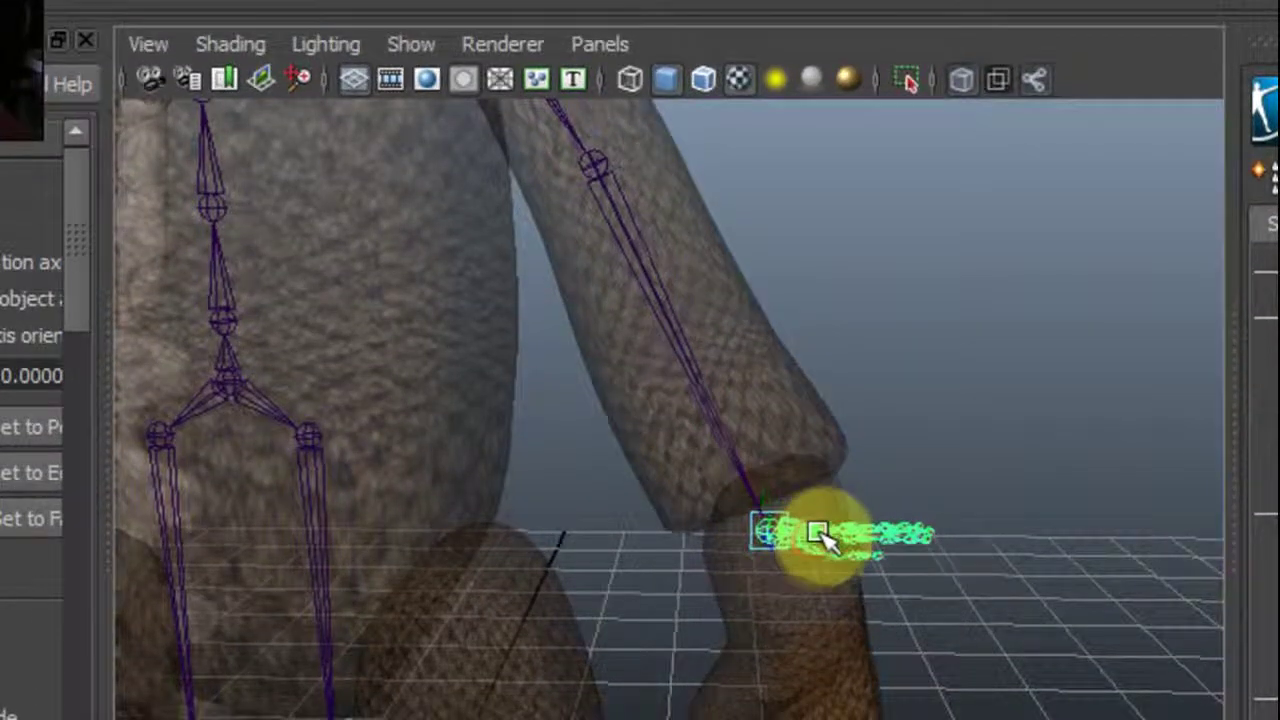
Move the little-finger joint chain down and sideways to the outer side of the hand
alt+drag(828, 537, 713, 607)
alt+drag(713, 517, 512, 524)
alt+middle_drag(874, 471, 857, 248)
alt+drag(897, 424, 908, 543)
alt+drag(788, 540, 790, 393)
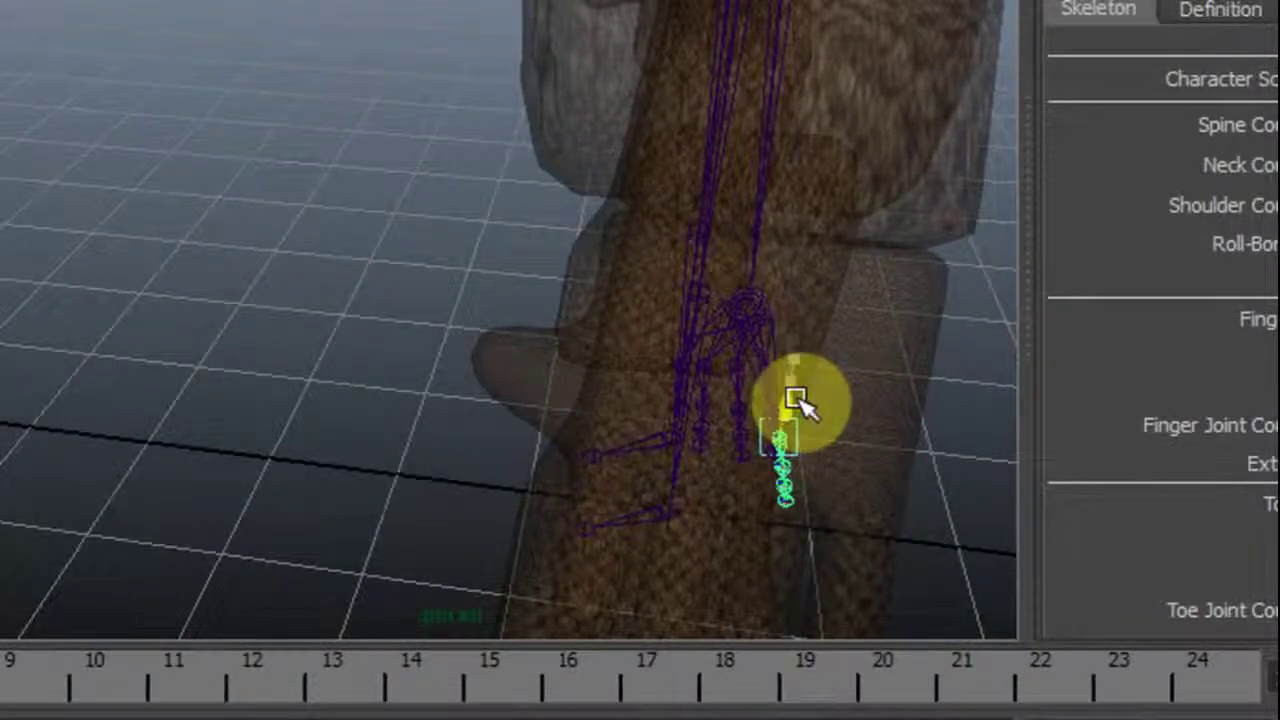
drag(800, 425, 803, 423)
alt+drag(832, 540, 869, 501)
alt+middle_drag(872, 490, 737, 280)
drag(603, 195, 718, 232)
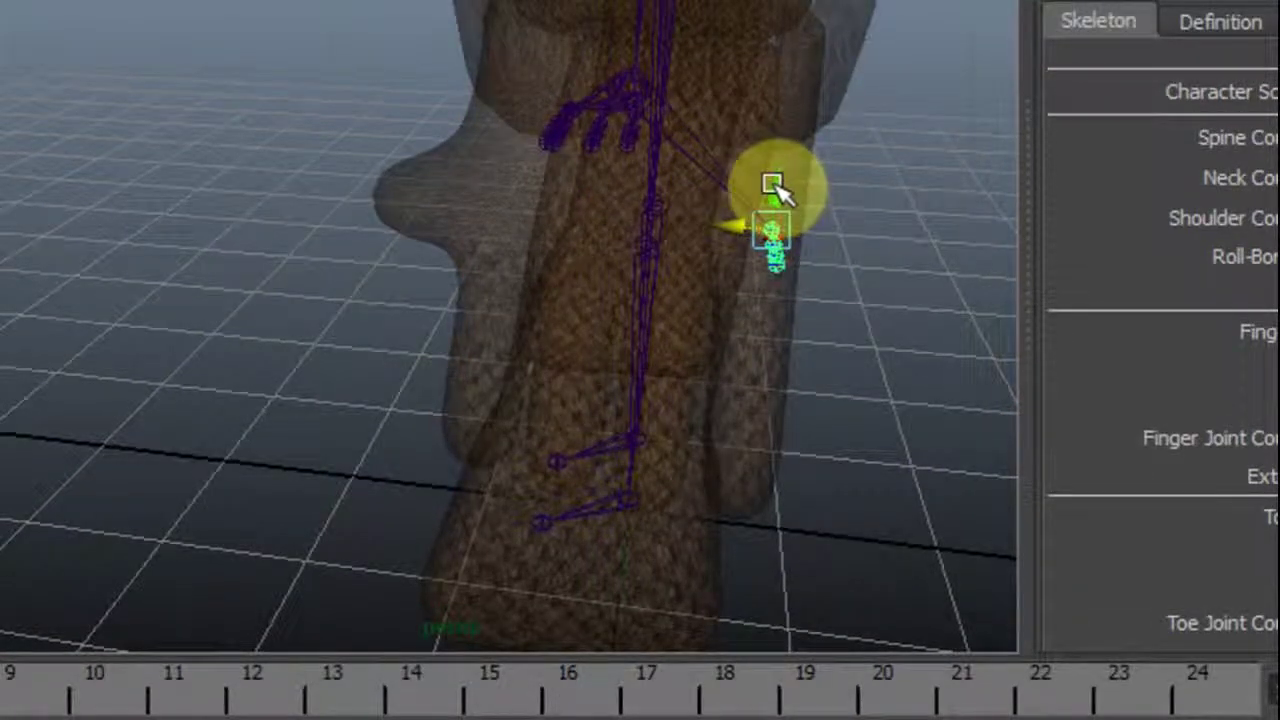
drag(780, 186, 768, 216)
alt+drag(868, 345, 868, 280)
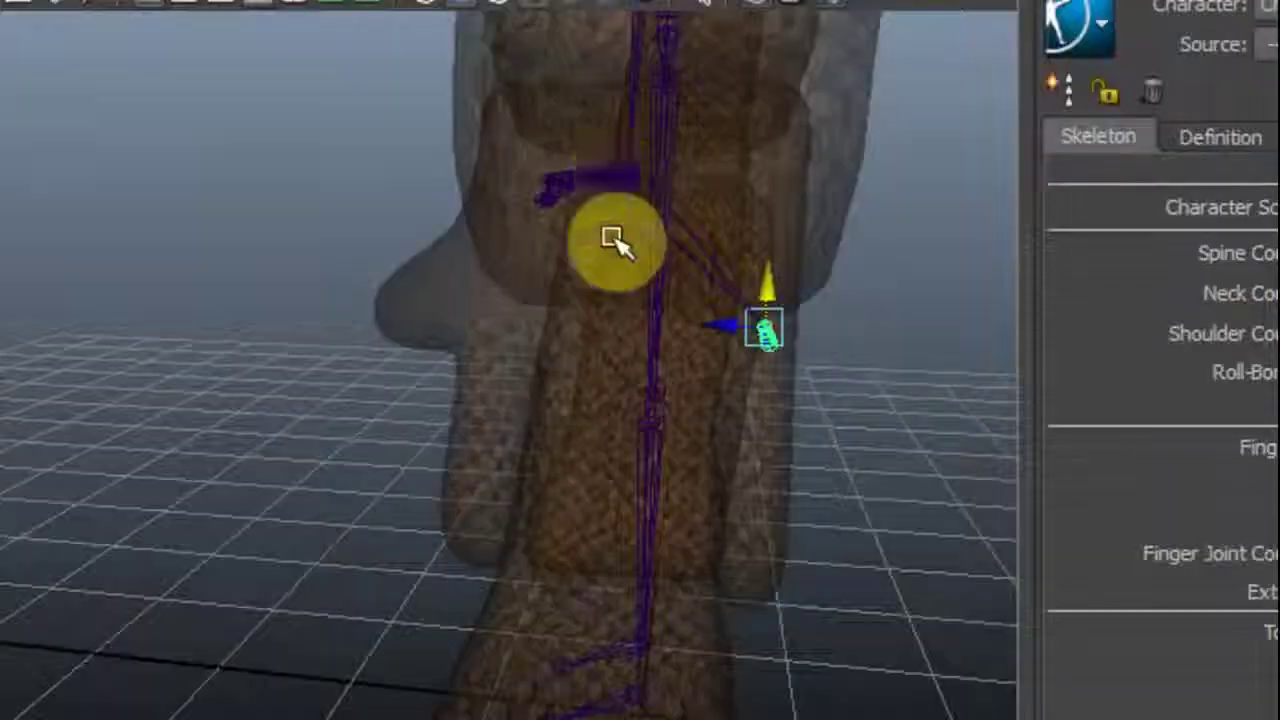
Turn off X-Ray shading and place the thumb and finger joint chains at the bases of their matching digits
alt+drag(611, 130, 615, 160)
click(755, 170)
mouse_move(754, 476)
alt+mouse_down()
mouse_move(591, 517)
mouse_move(594, 466)
mouse_move(620, 476)
mouse_move(580, 473)
mouse_move(614, 442)
mouse_move(582, 402)
alt+mouse_up()
click(575, 477)
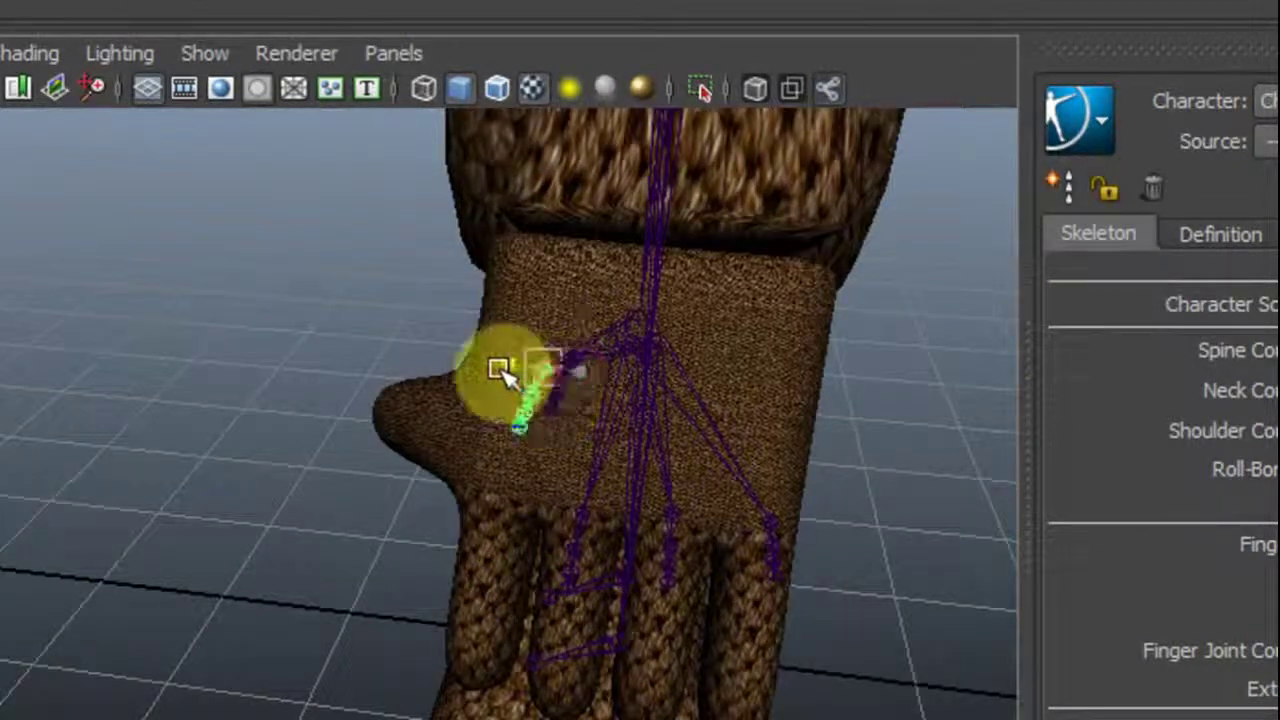
alt+drag(470, 495, 481, 373)
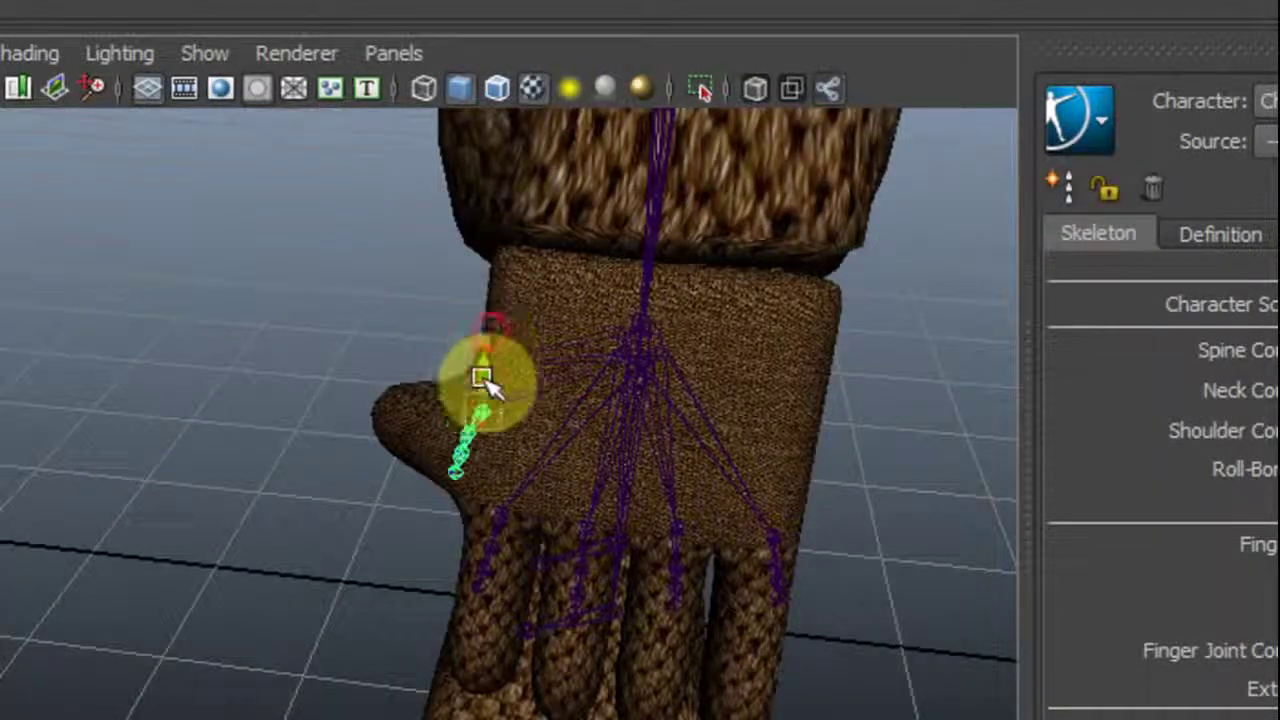
alt+drag(437, 507, 414, 525)
Shift the finger base joints back inside the thickness of the hand
click(290, 416)
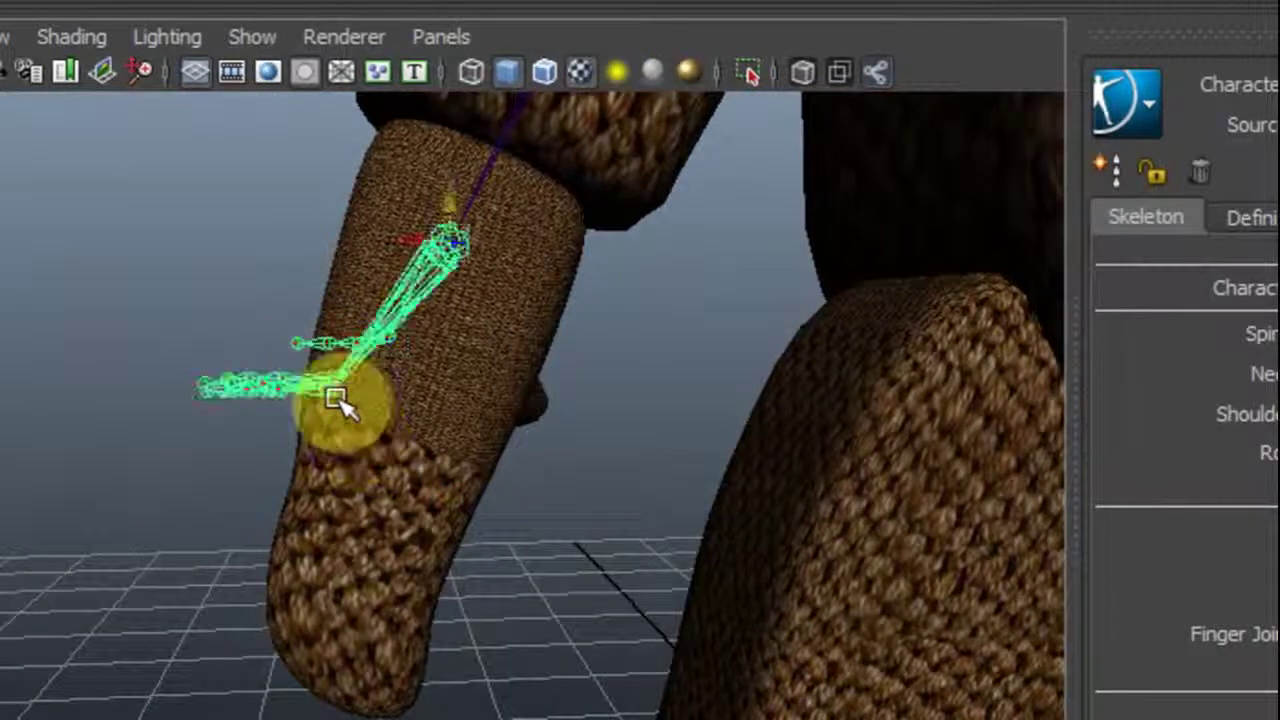
drag(321, 378, 334, 409)
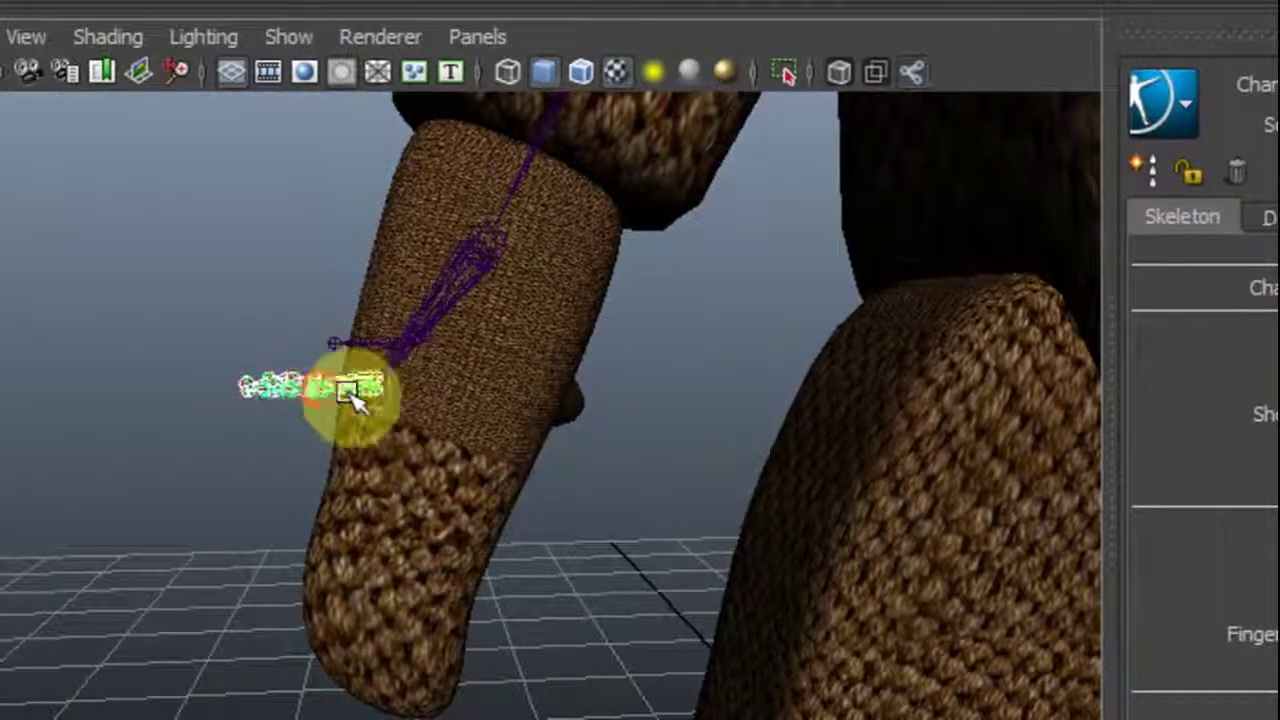
click(423, 447)
click(443, 349)
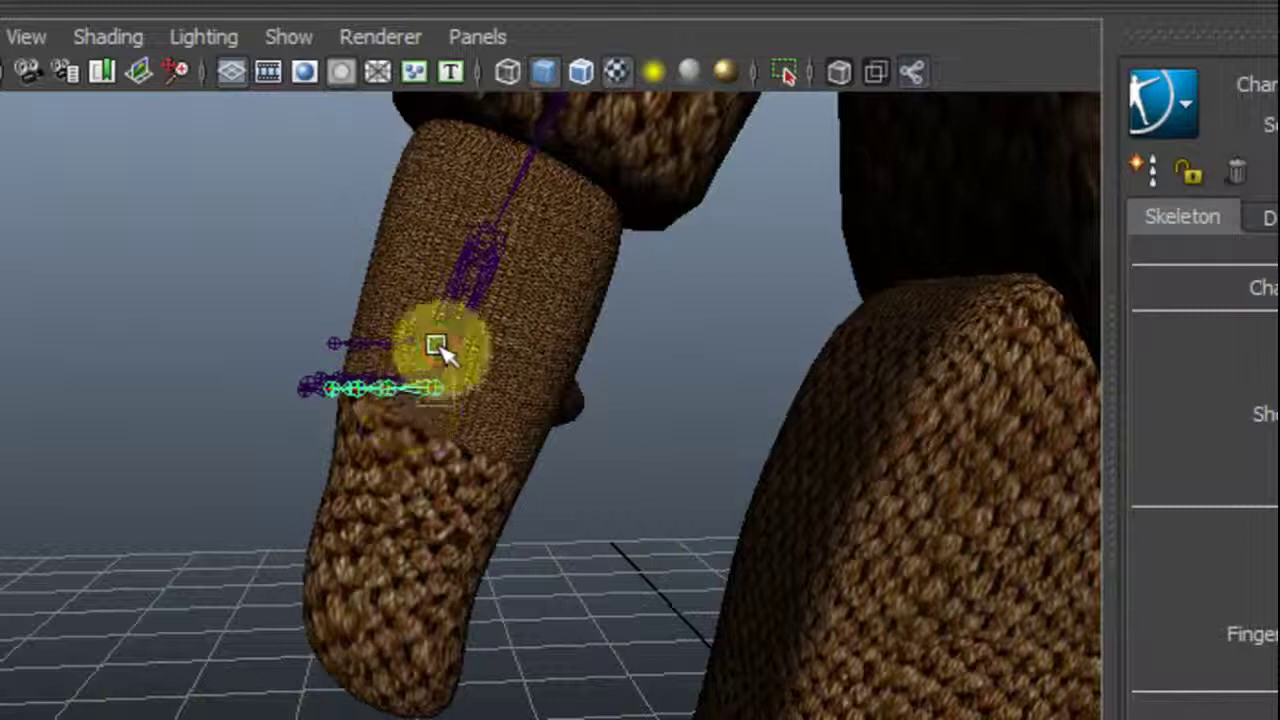
Move the little finger's remaining joints down inside the finger, ending at its tip
alt+drag(390, 480, 485, 418)
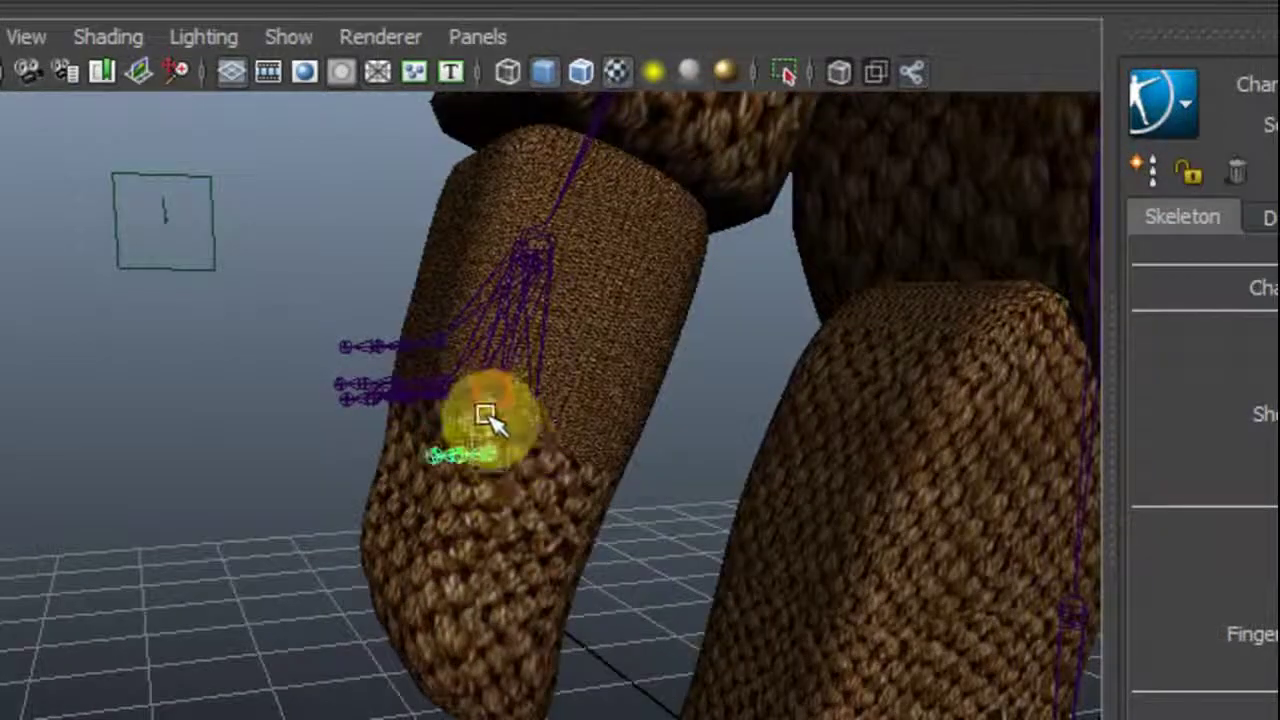
alt+drag(507, 476, 386, 529)
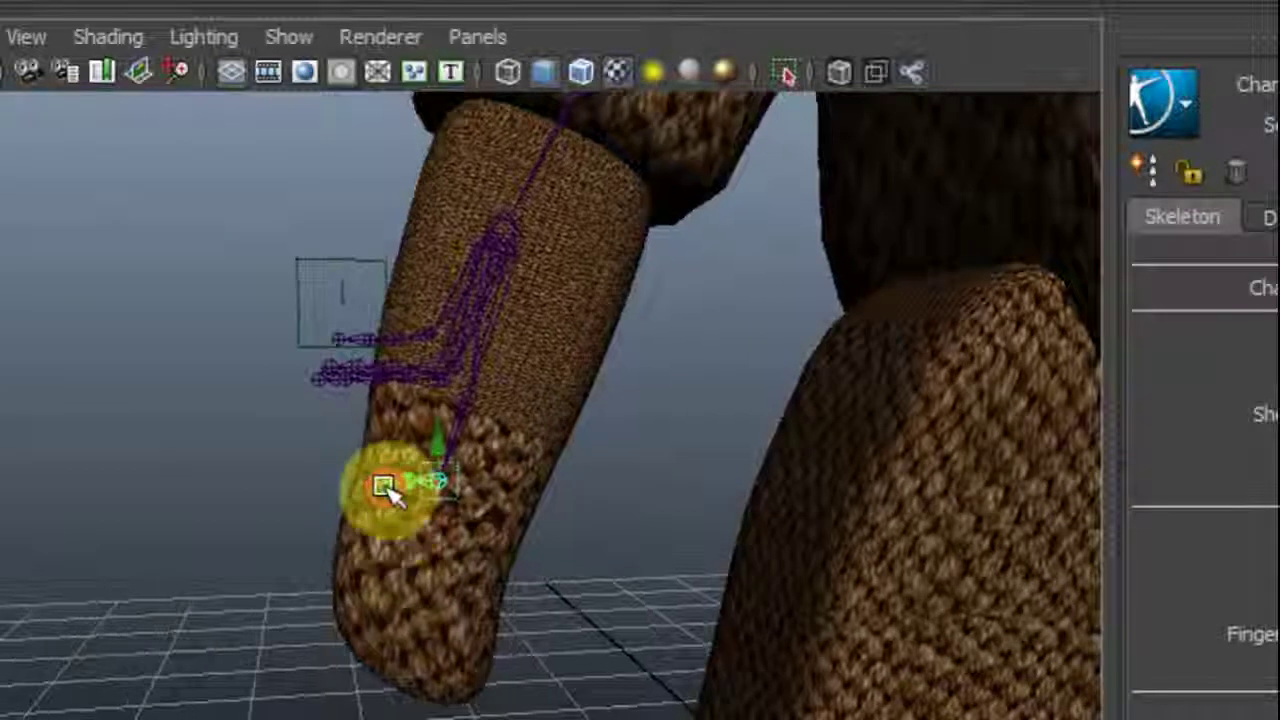
drag(410, 485, 360, 587)
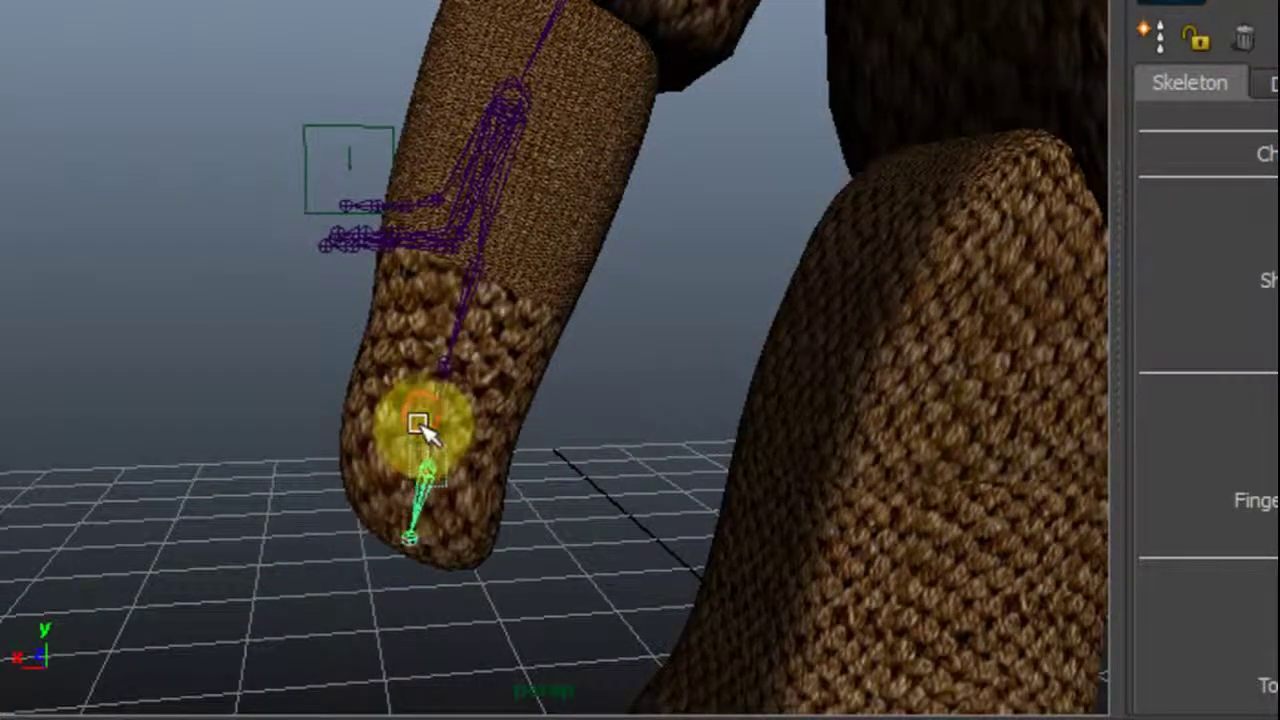
drag(418, 423, 345, 564)
Position the ring finger's base joint and bring its next joints down inside the finger
alt+drag(493, 181, 531, 380)
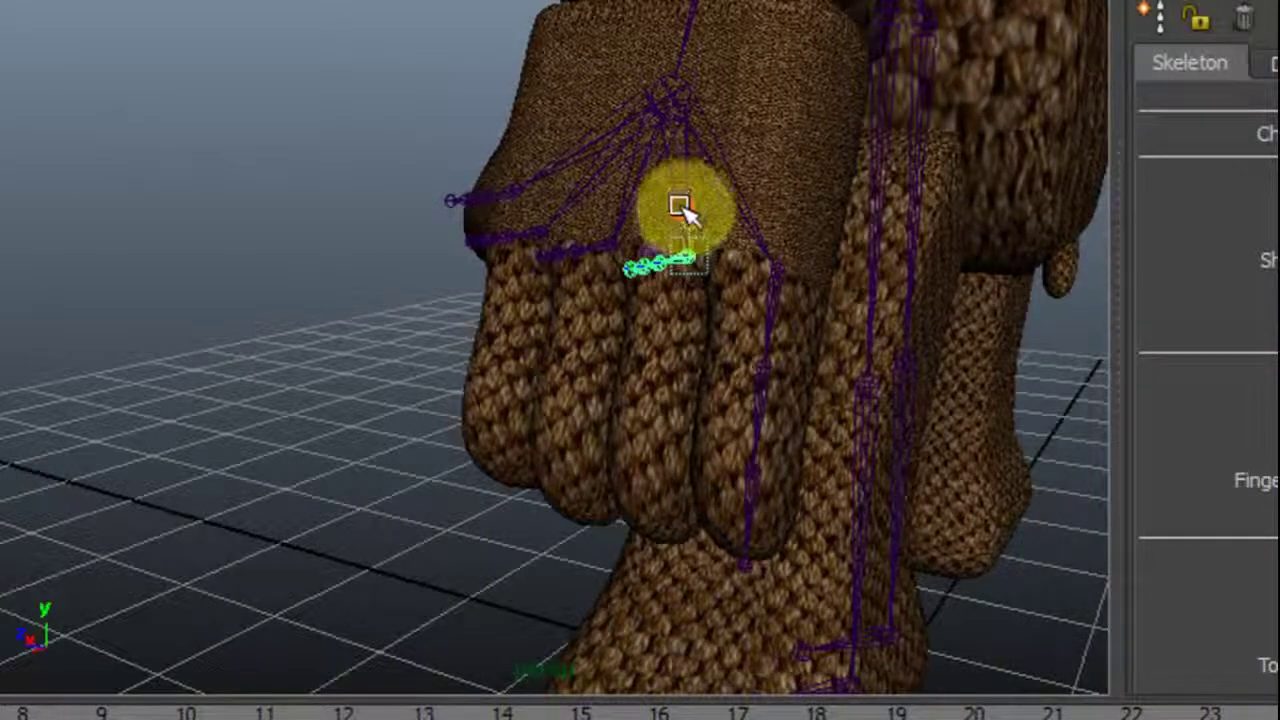
alt+drag(543, 286, 432, 262)
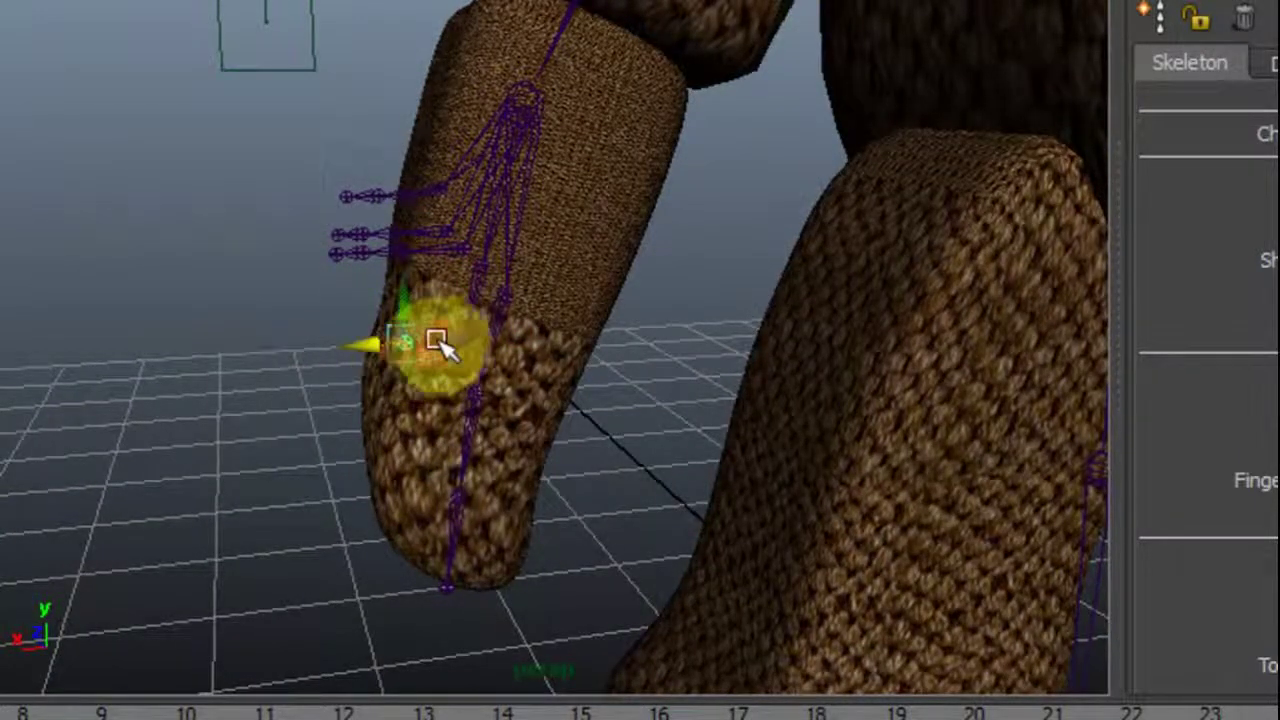
alt+drag(360, 440, 462, 413)
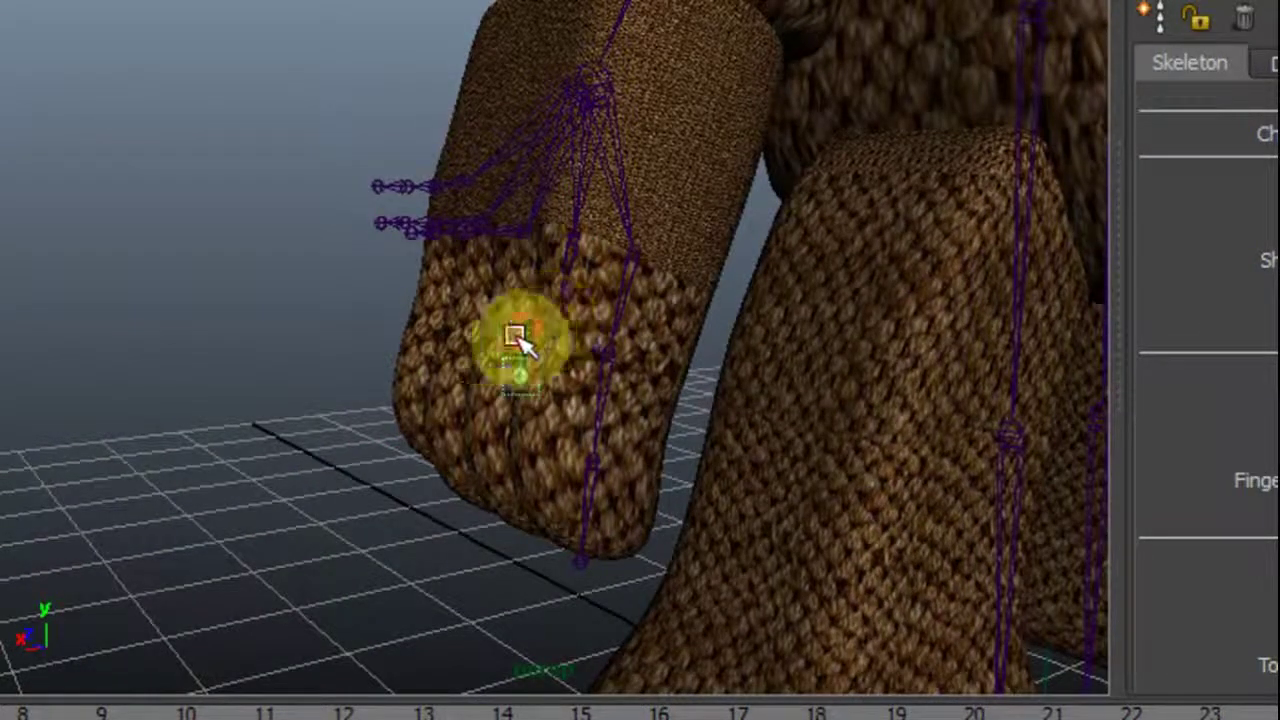
Fine-tune the little- and ring-finger joints so each chain runs evenly from knuckle to fingertip
alt+drag(492, 424, 683, 259)
alt+middle_drag(683, 259, 643, 288)
click(852, 144)
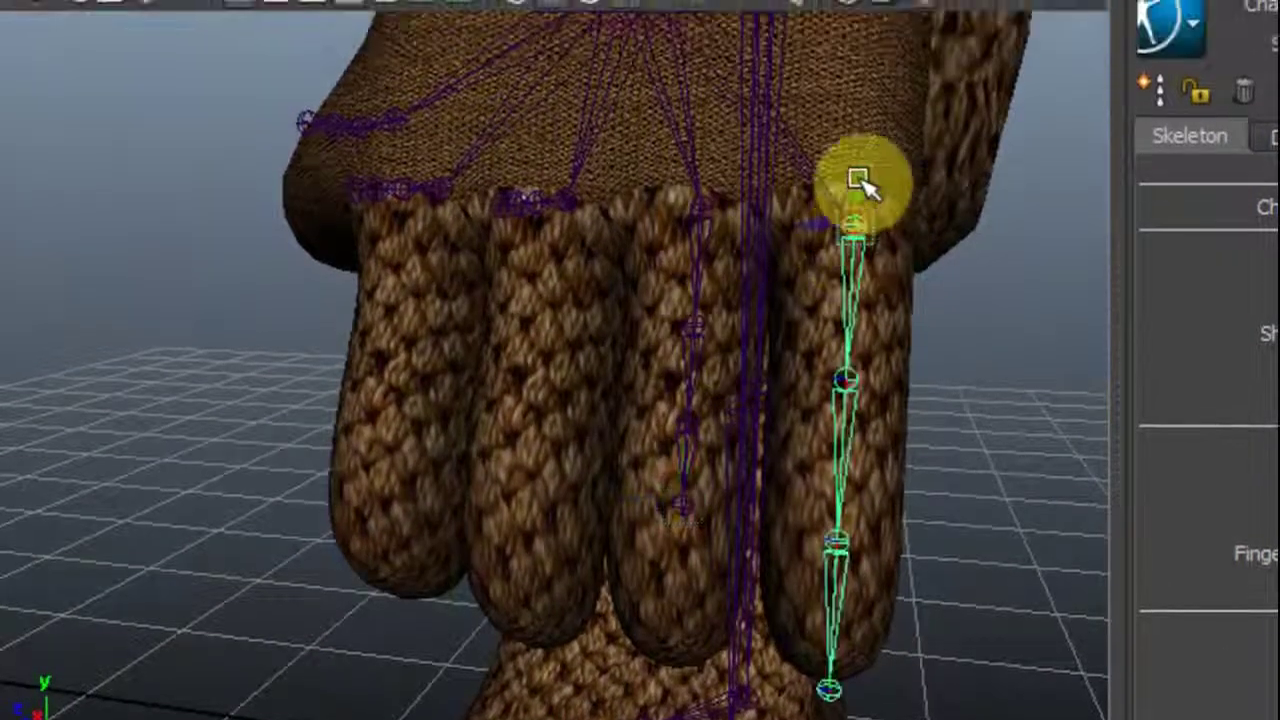
click(707, 193)
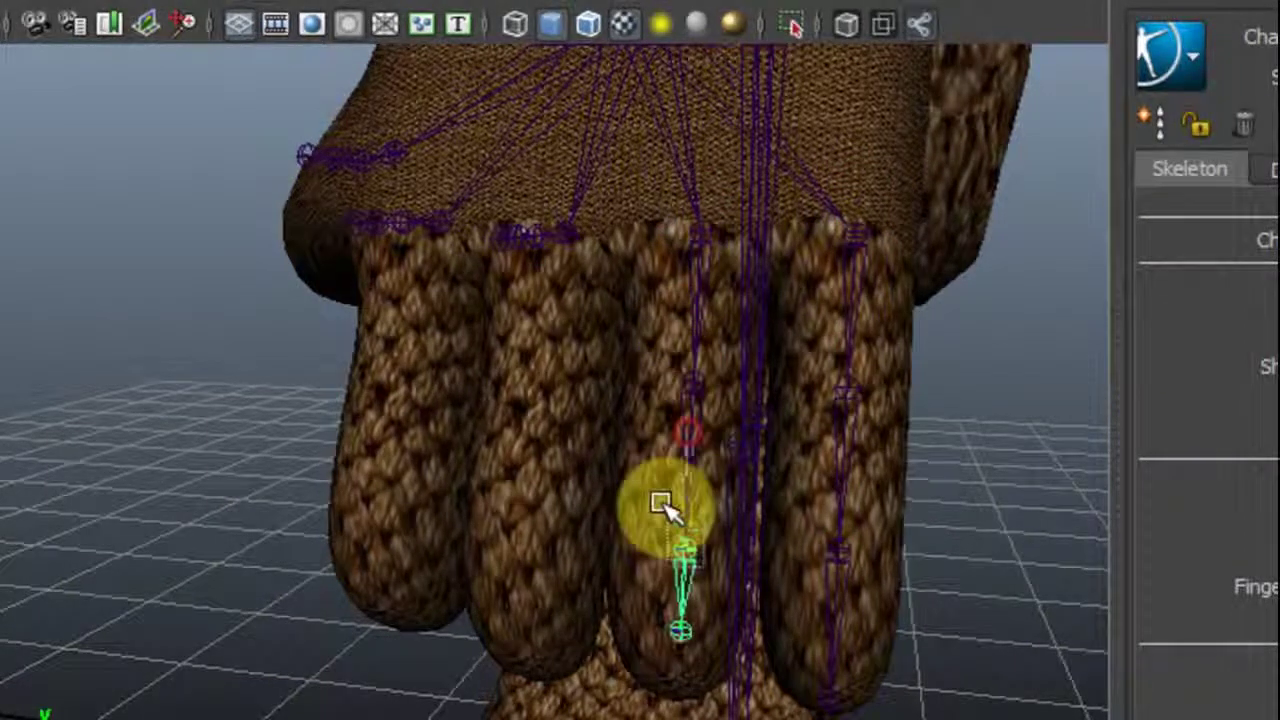
click(680, 632)
drag(681, 530, 682, 556)
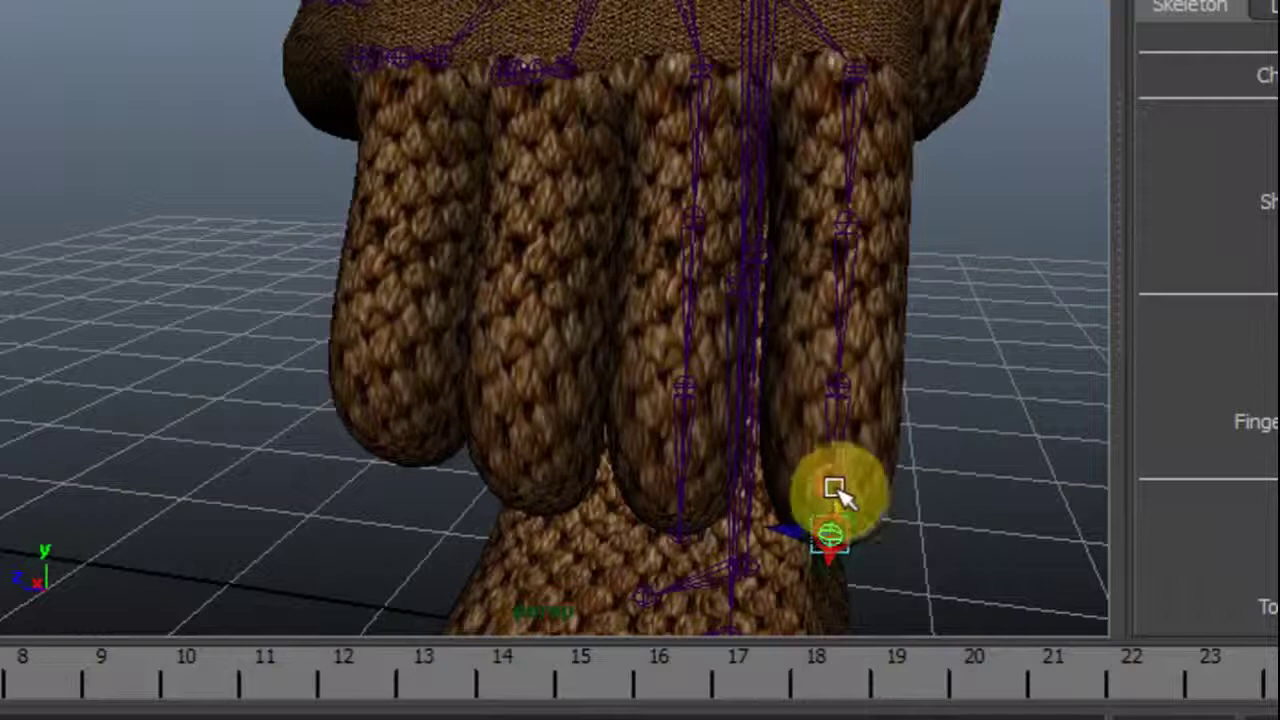
Bring the middle finger's joints down inside the finger to its tip and center them within its thickness
alt+drag(620, 383, 550, 210)
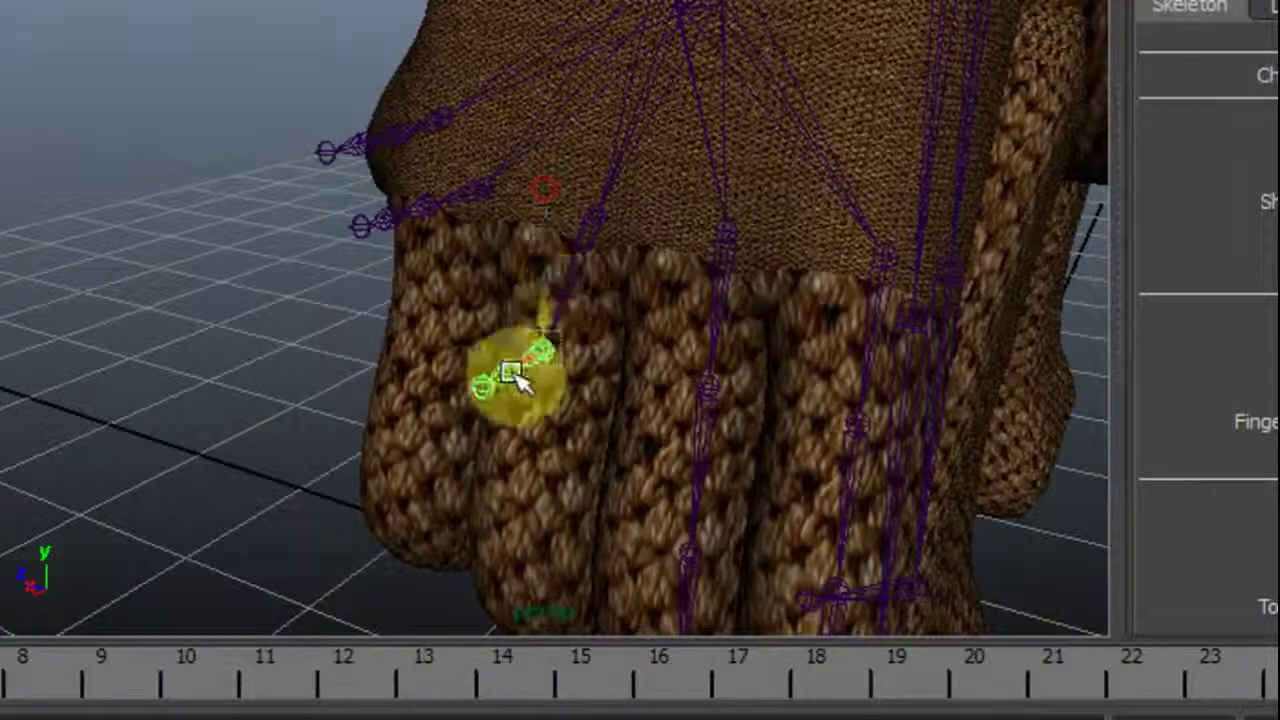
alt+drag(548, 350, 515, 418)
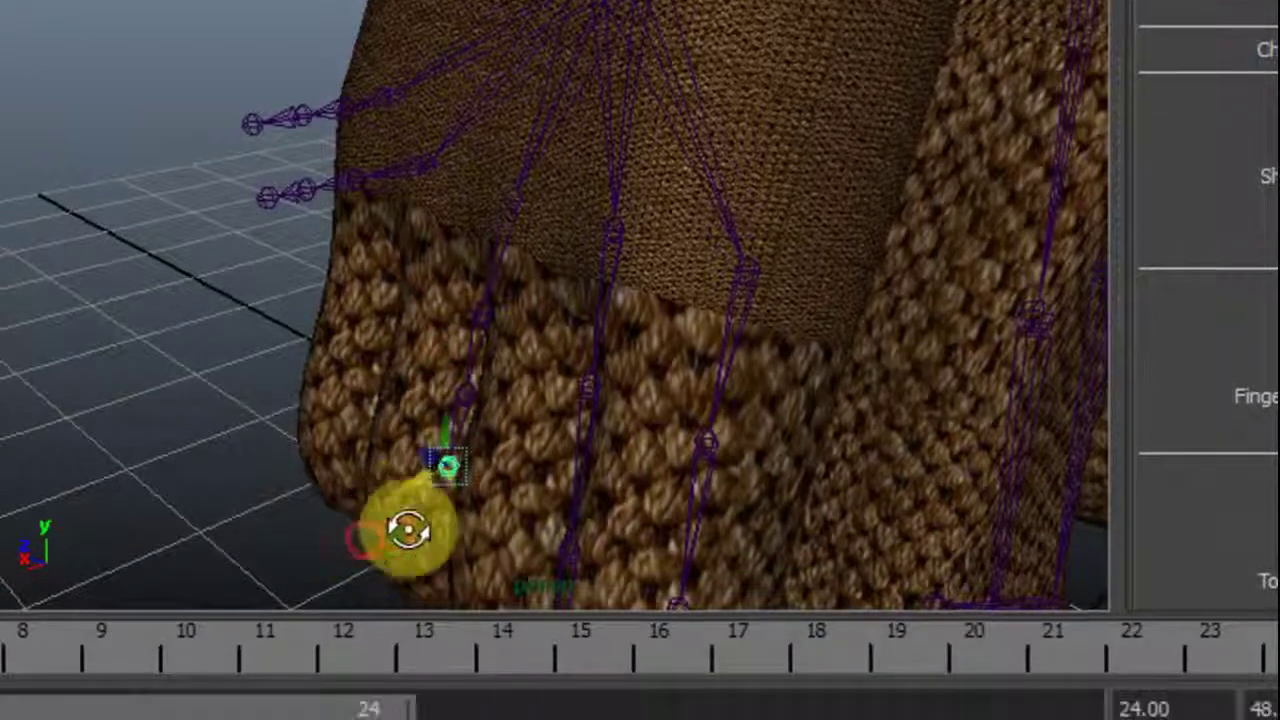
alt+drag(409, 555, 560, 505)
alt+drag(679, 492, 900, 494)
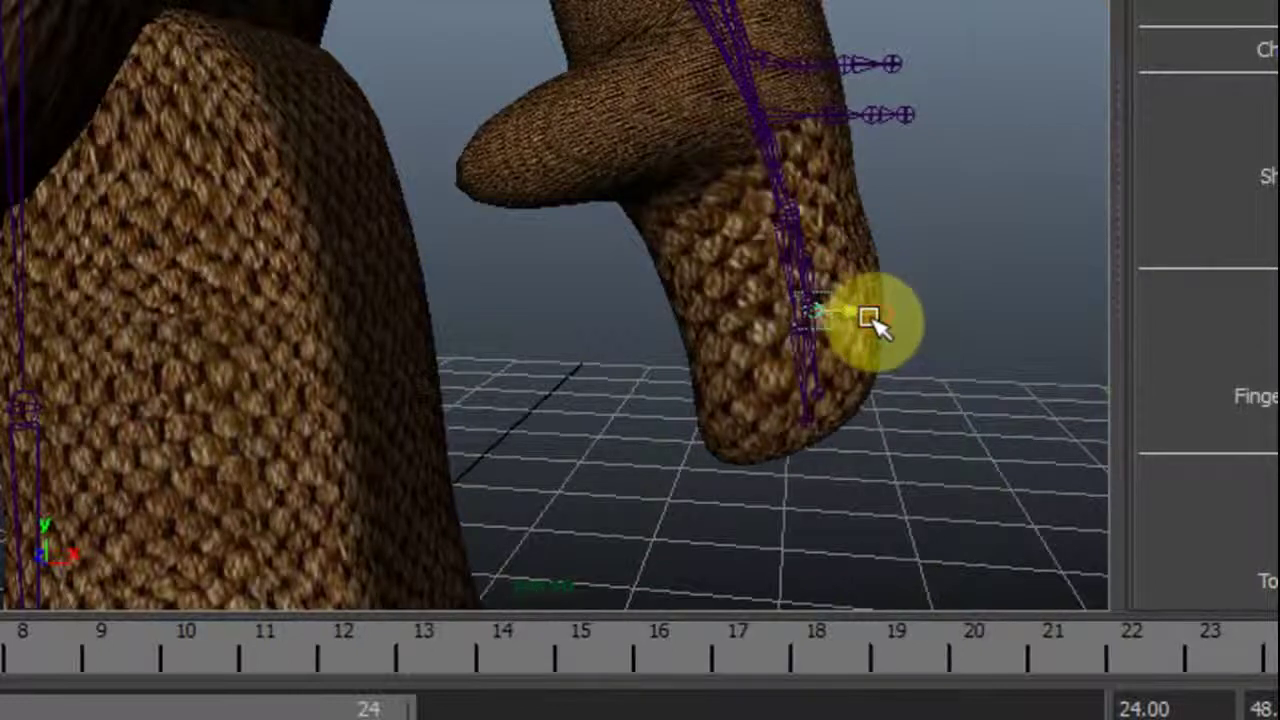
alt+drag(875, 318, 563, 377)
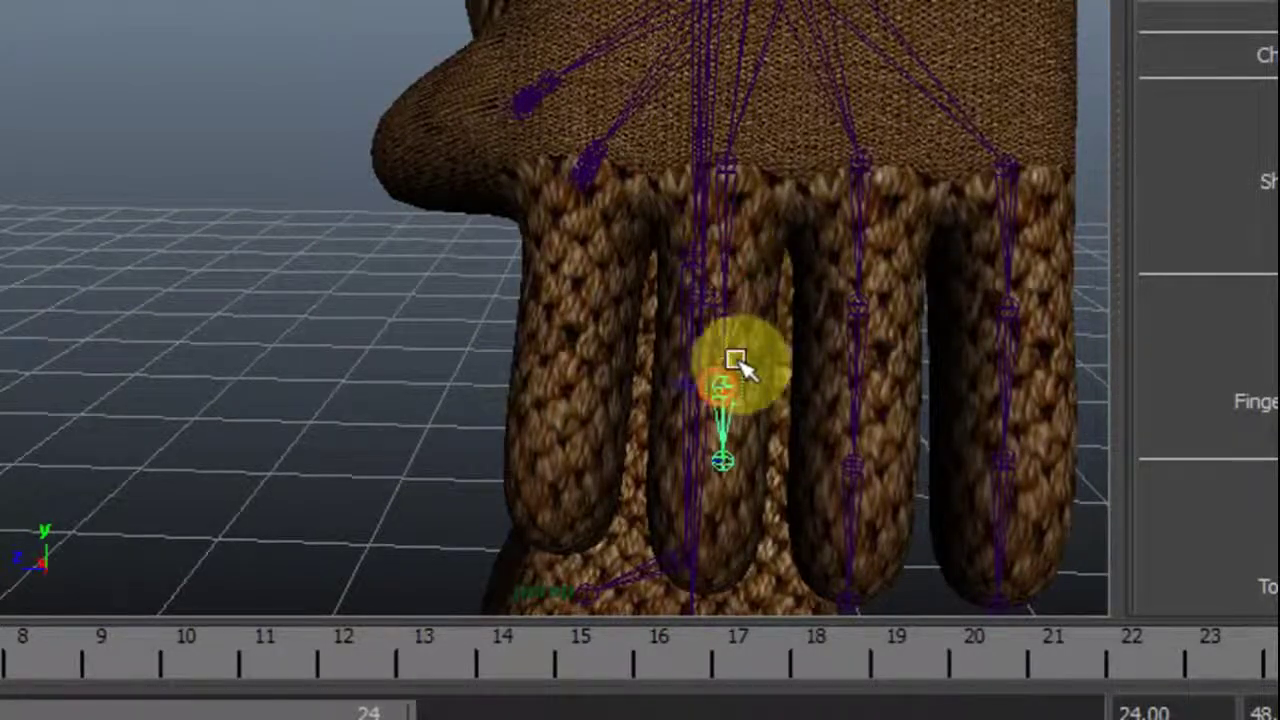
alt+drag(720, 487, 688, 369)
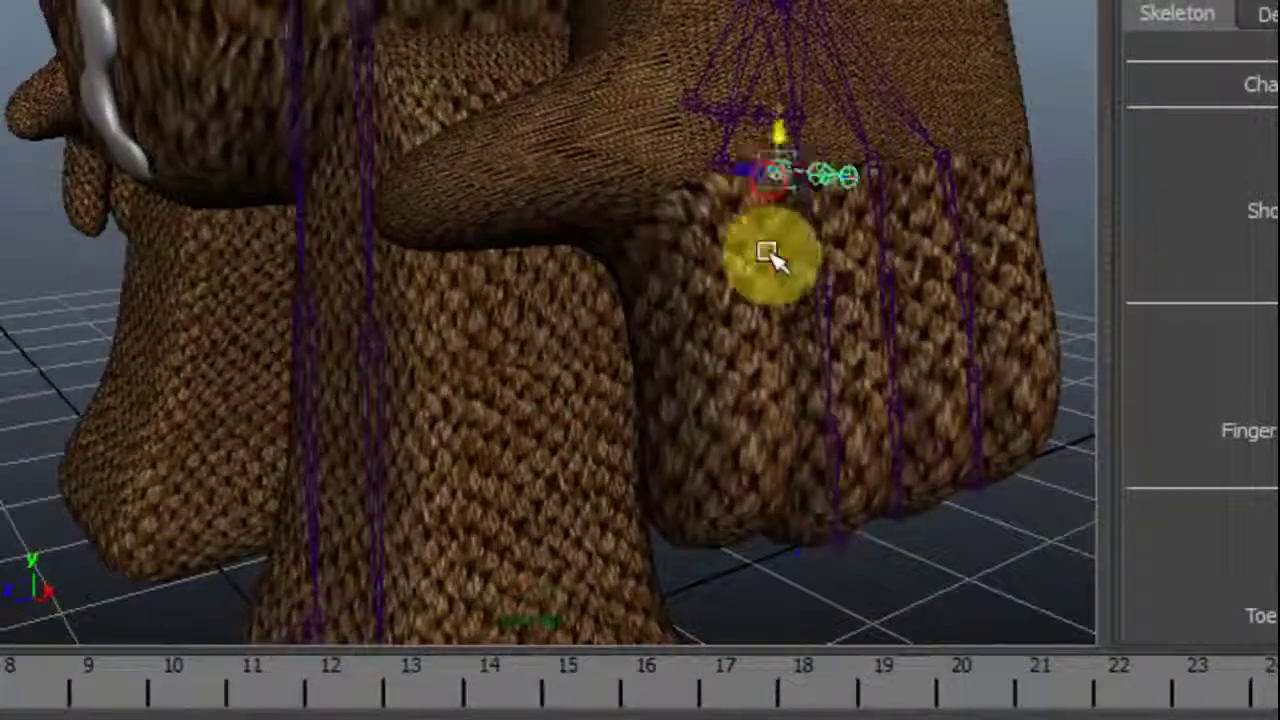
Position the index finger's joints down along the finger, placing the last one at the fingertip
drag(777, 129, 769, 236)
alt+drag(677, 404, 886, 290)
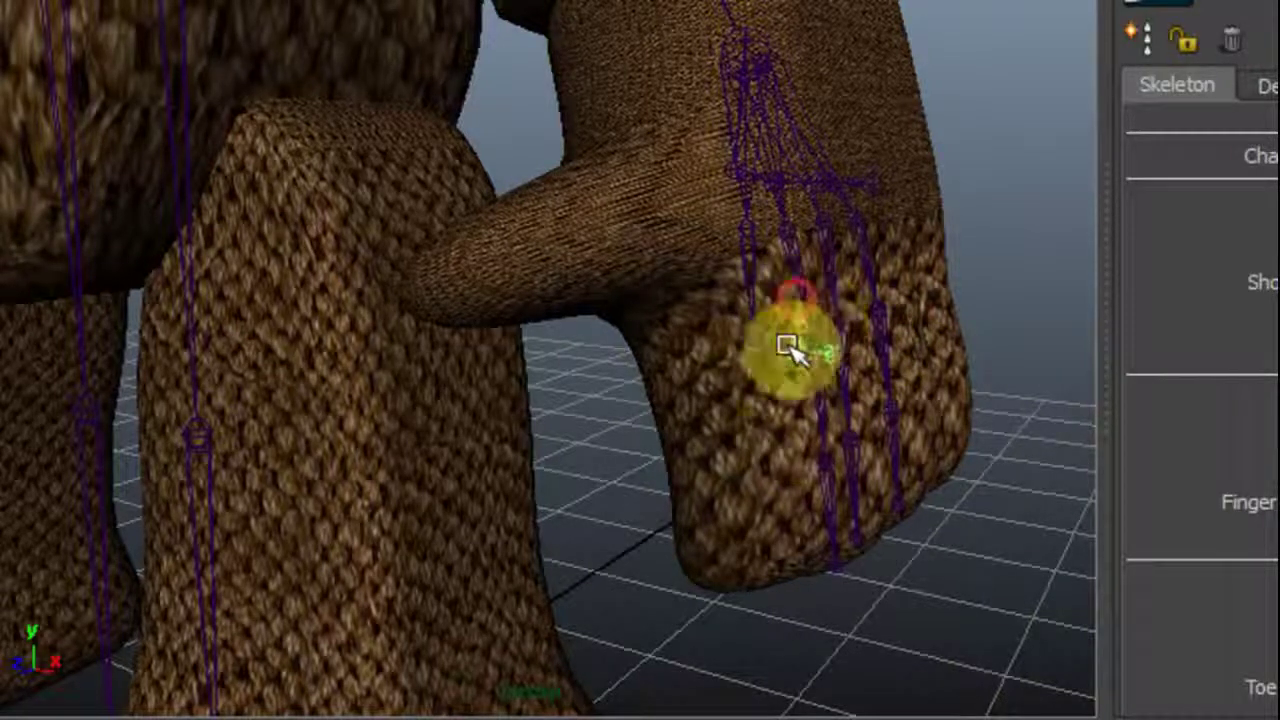
alt+drag(783, 420, 636, 308)
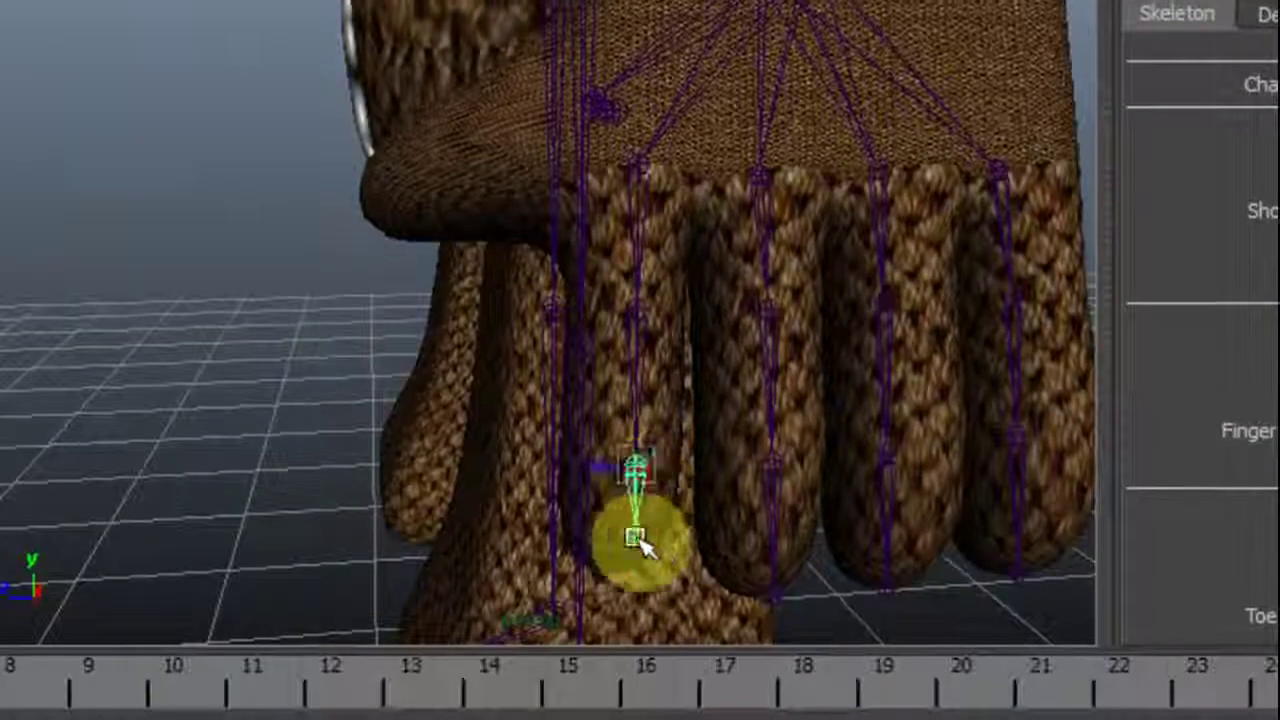
click(635, 595)
drag(640, 544, 640, 565)
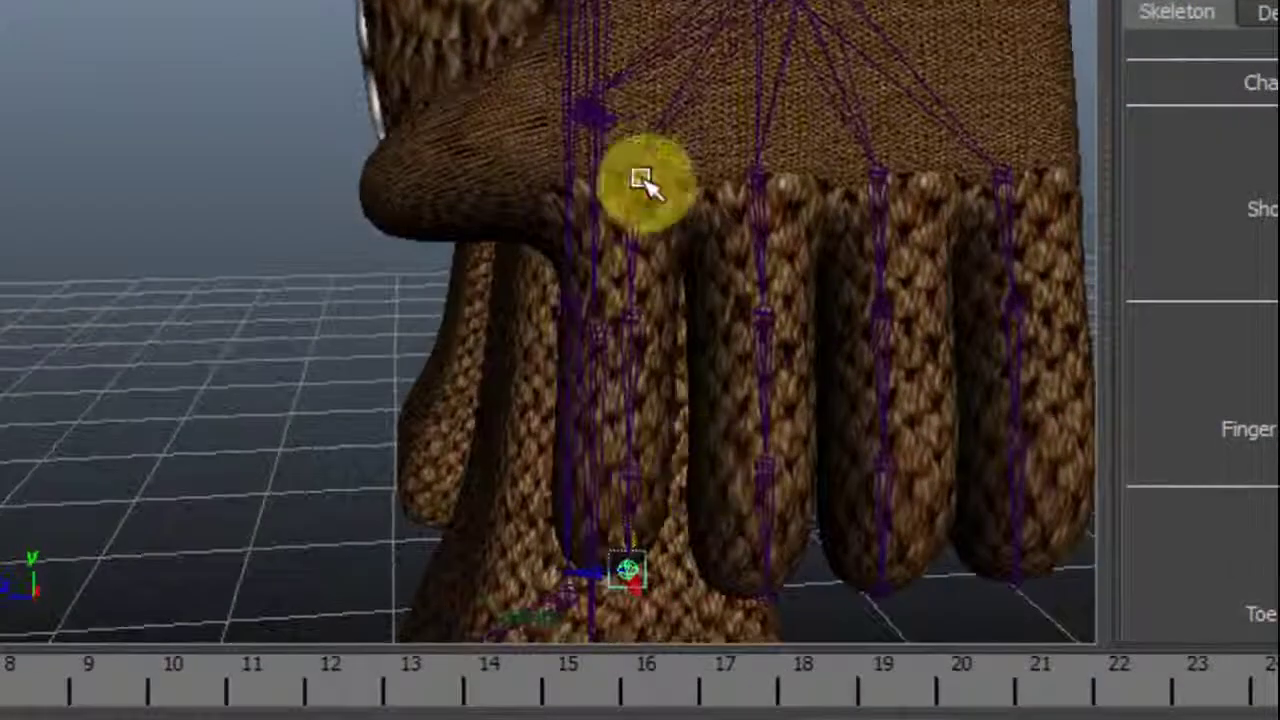
Shift the index finger's base joint sideways and fine-tune the end joints' depth inside the finger
click(636, 168)
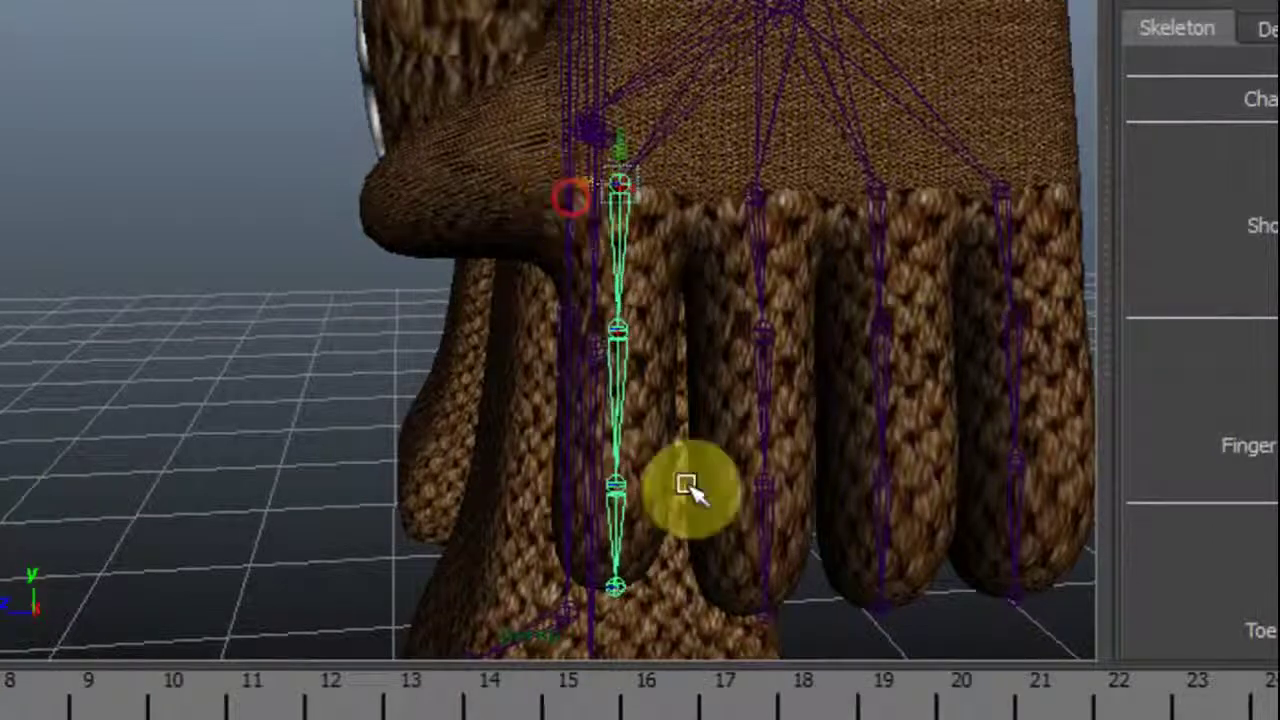
click(614, 570)
alt+drag(717, 524, 897, 511)
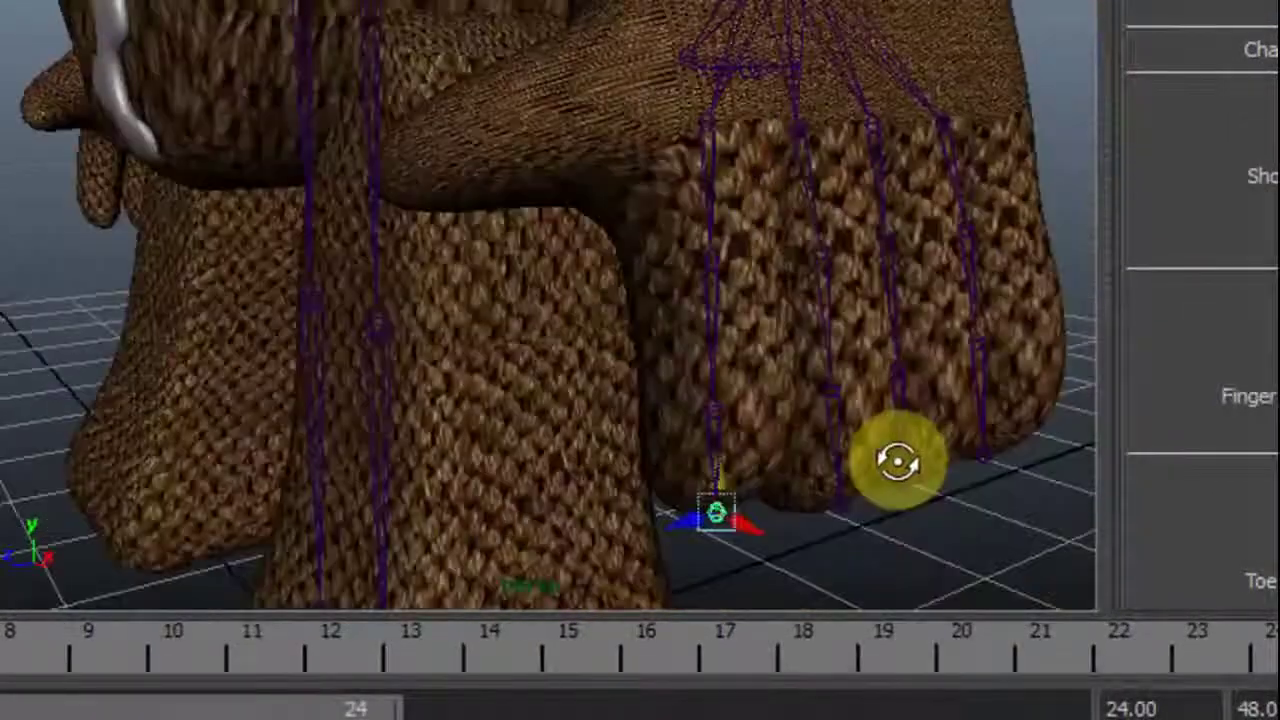
alt+drag(897, 461, 940, 458)
alt+drag(664, 398, 614, 366)
click(655, 358)
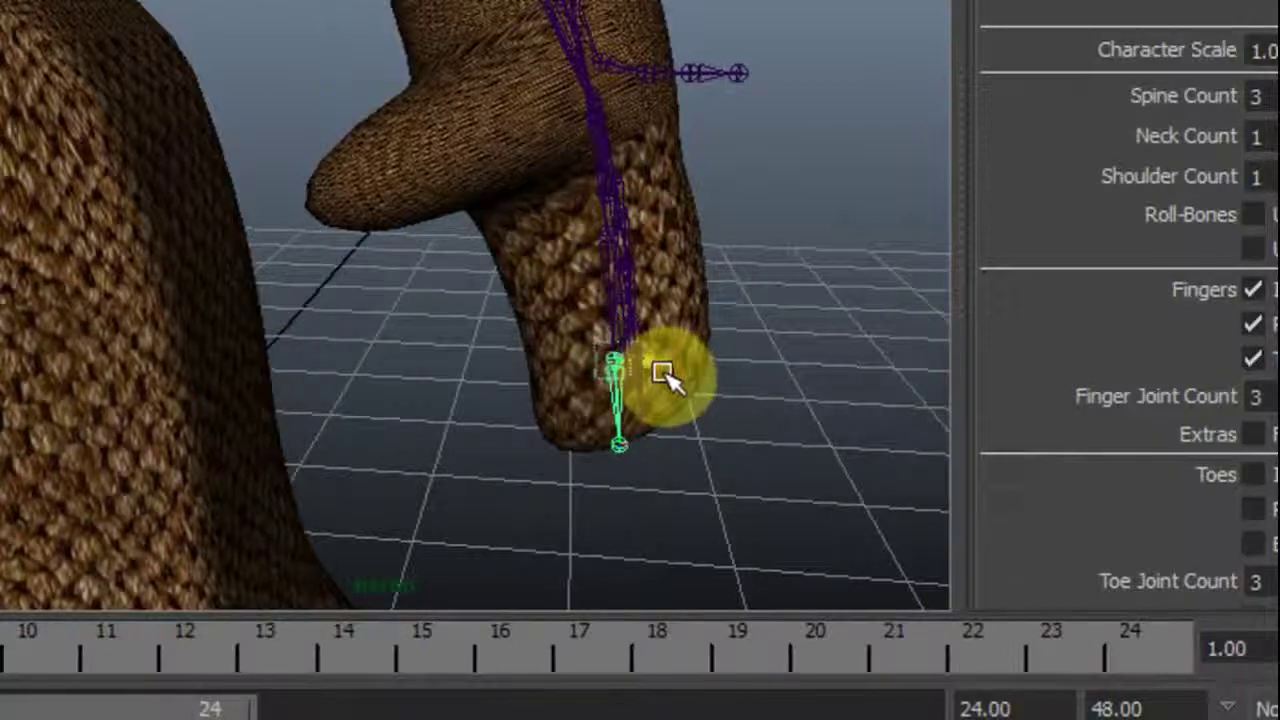
alt+drag(730, 476, 470, 520)
Move the thumb's base joint to the thumb's root and place the following joints inside the thumb
click(571, 180)
alt+drag(551, 333, 850, 260)
alt+drag(620, 185, 268, 381)
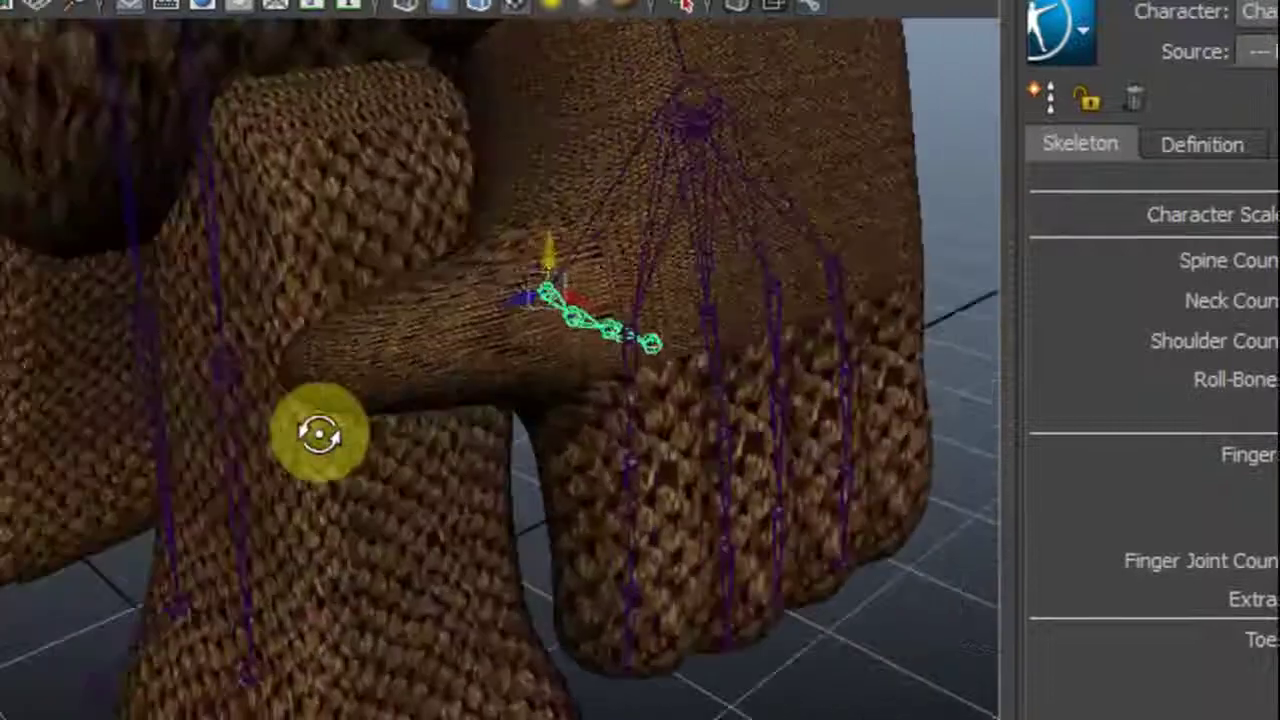
alt+drag(319, 433, 542, 415)
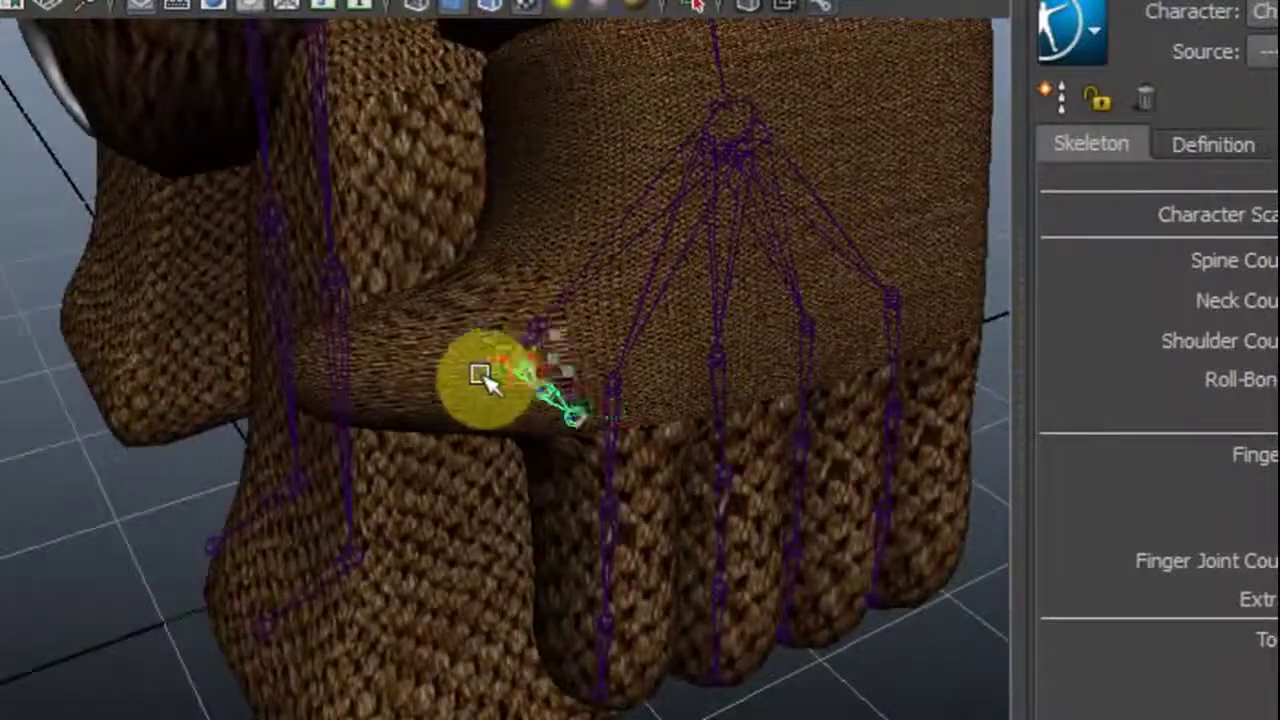
alt+drag(455, 365, 688, 362)
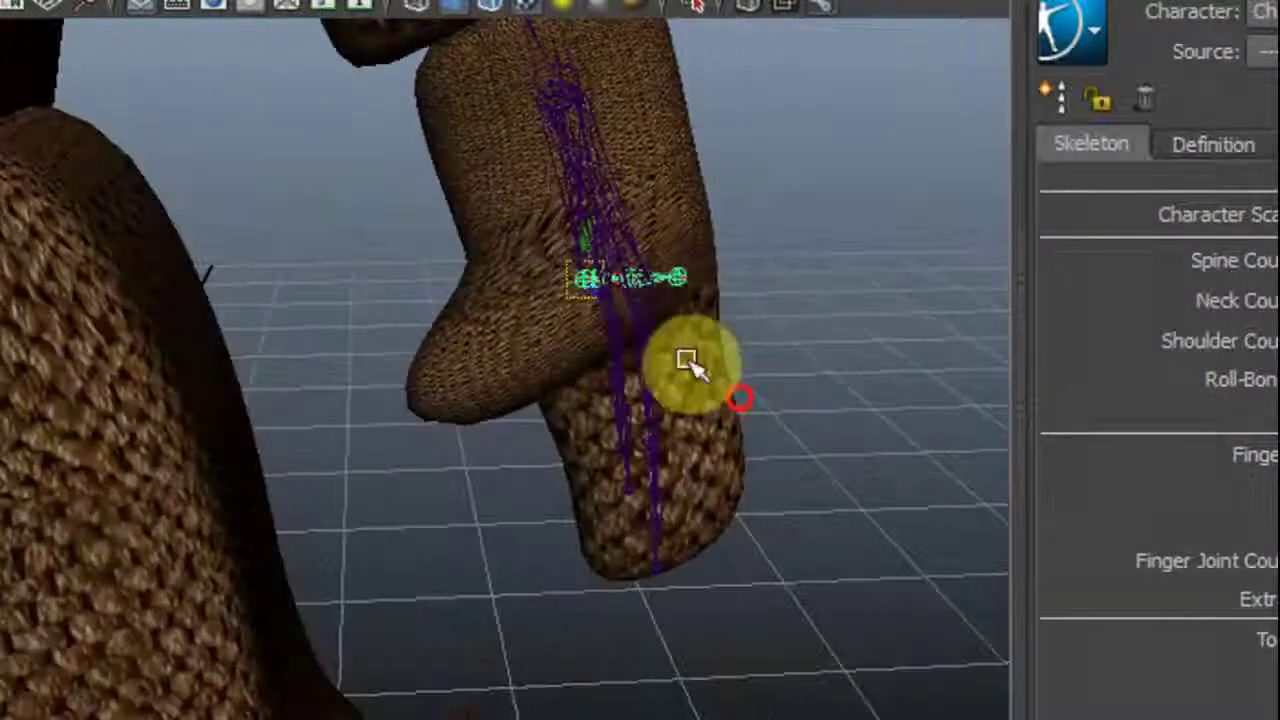
alt+drag(562, 245, 526, 366)
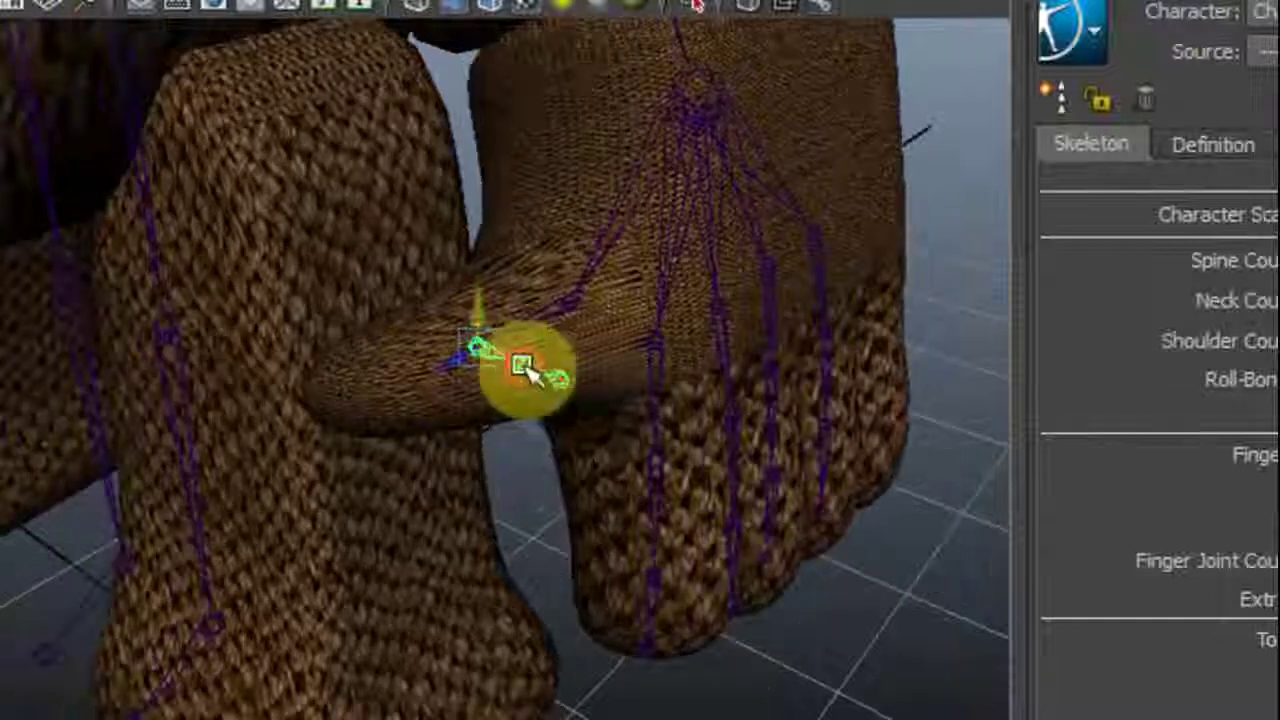
Place the thumb's end joints along the thumb, with the last joint at its tip, checking the fit from several angles
alt+drag(480, 422, 534, 286)
alt+drag(530, 410, 429, 575)
drag(388, 531, 357, 563)
drag(434, 561, 316, 508)
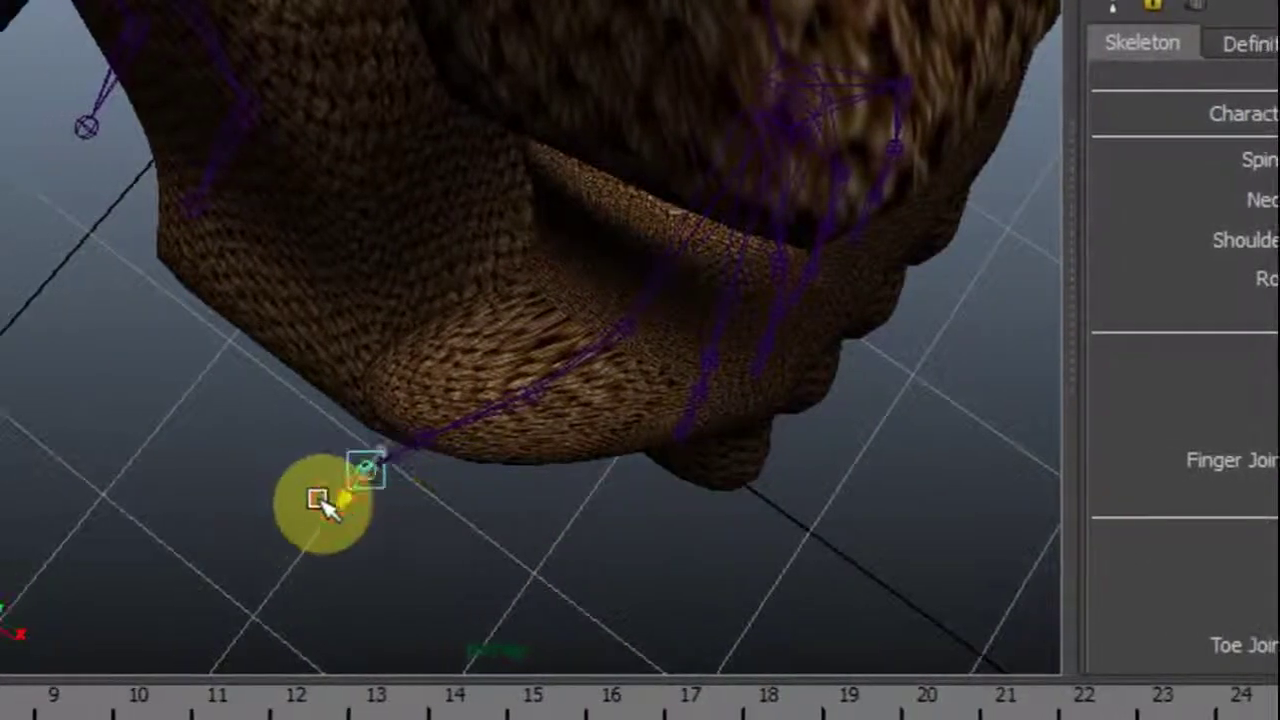
drag(393, 514, 362, 493)
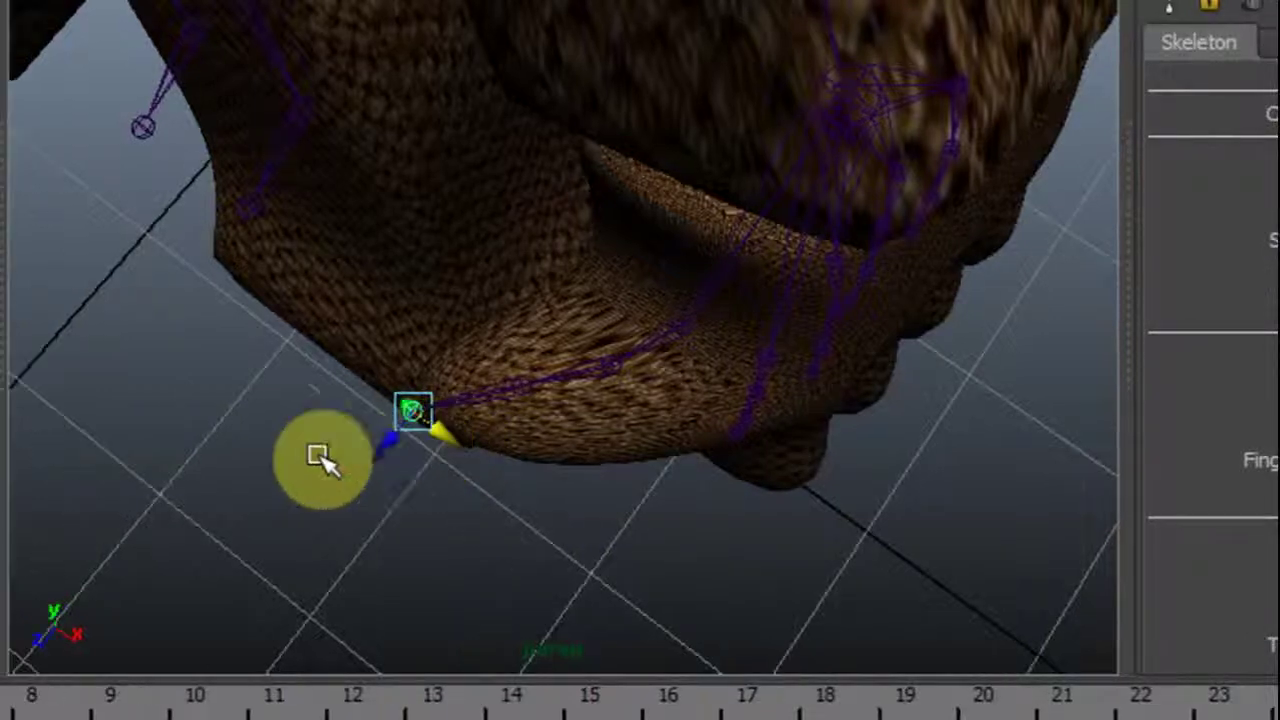
key(w)
alt+drag(531, 523, 469, 343)
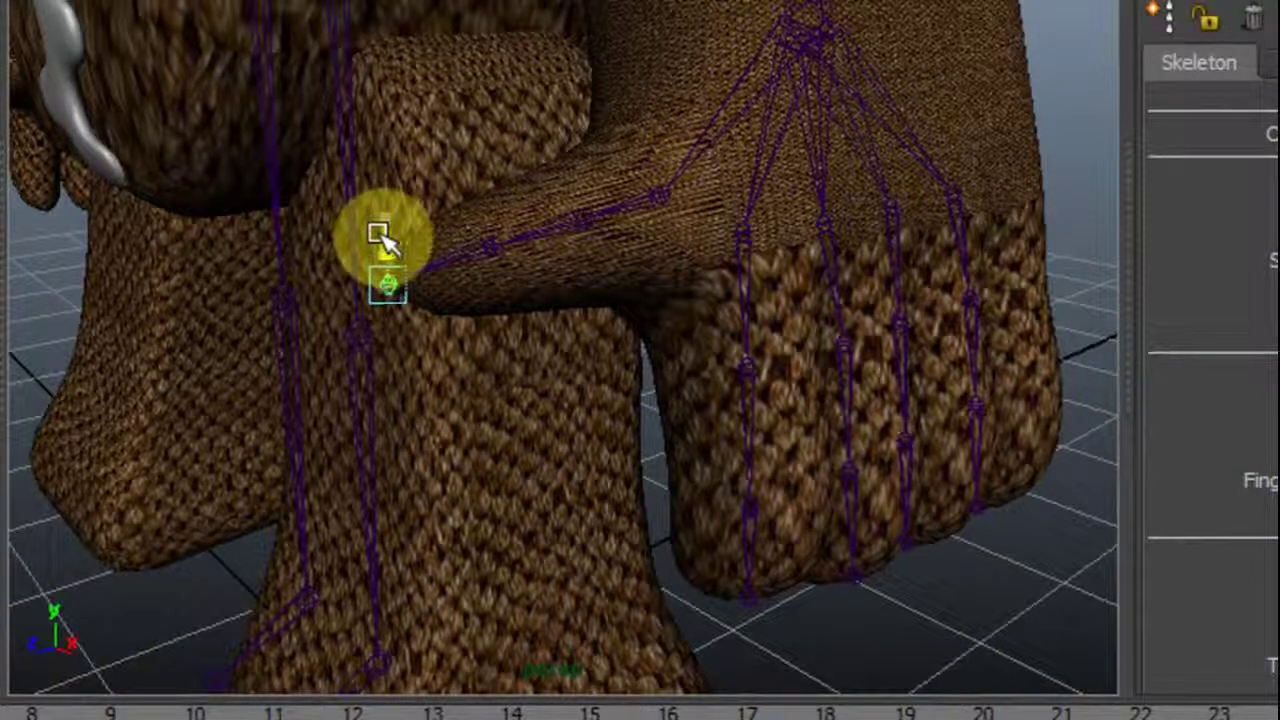
alt+drag(460, 378, 286, 385)
Raise the wrist joint toward the top of the hand and center it within the hand's thickness, keeping the finger joints in place
alt+middle_drag(801, 119, 708, 266)
click(712, 313)
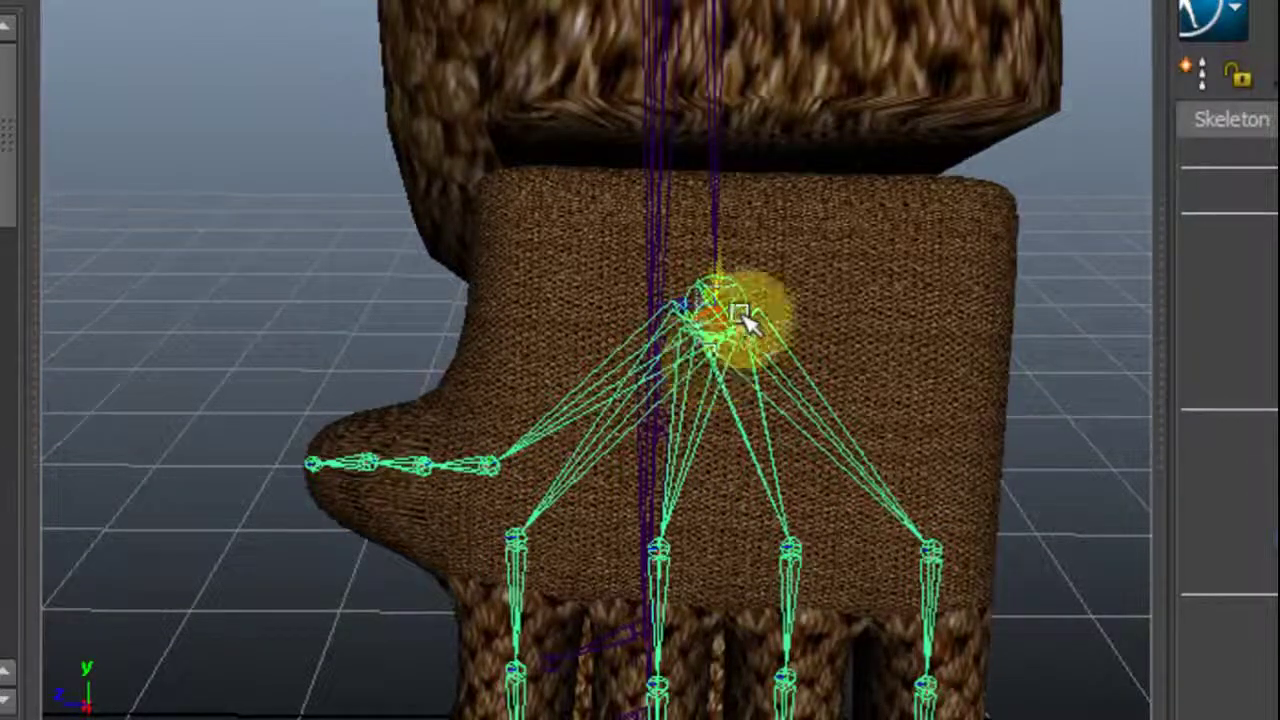
click(716, 261)
click(716, 268)
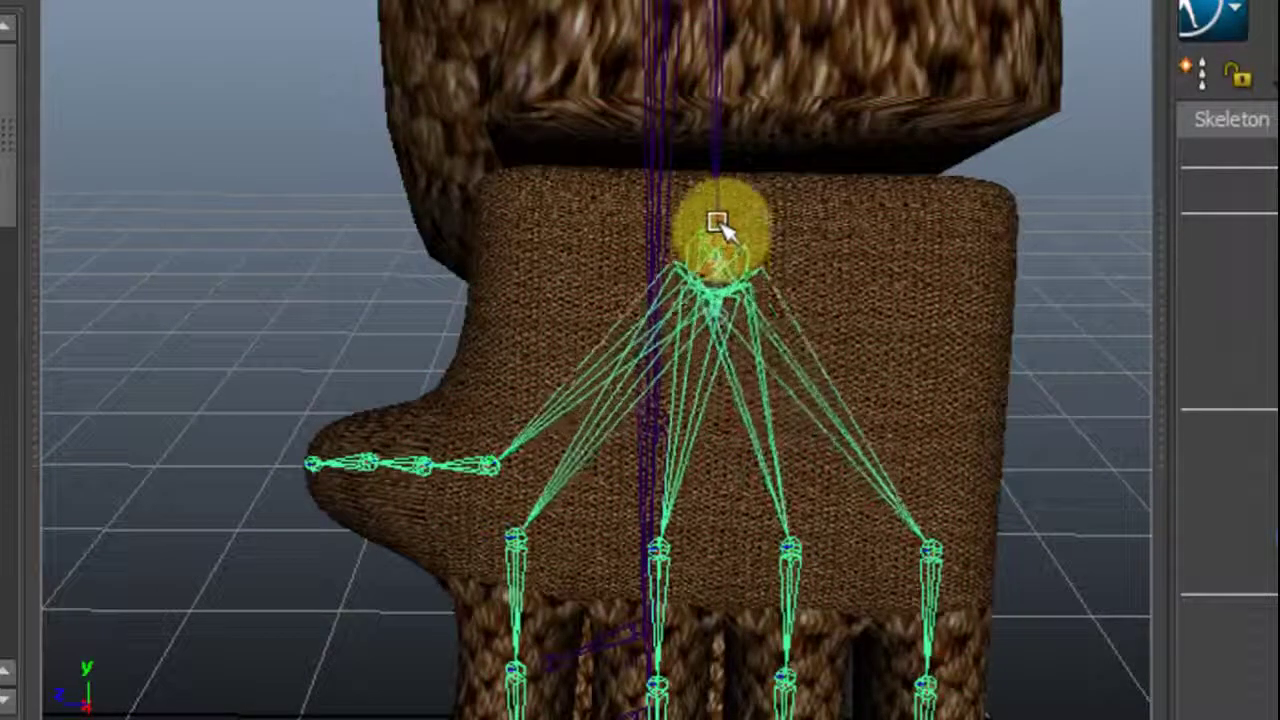
alt+drag(573, 452, 946, 411)
key(Insert)
drag(823, 188, 794, 208)
Shift the elbow joint front to back so it sits centered inside the arm
scroll(814, 280, down, 4)
alt+middle_drag(542, 322, 661, 452)
alt+right_drag(662, 453, 749, 543)
alt+drag(749, 543, 386, 514)
click(641, 398)
drag(611, 394, 626, 392)
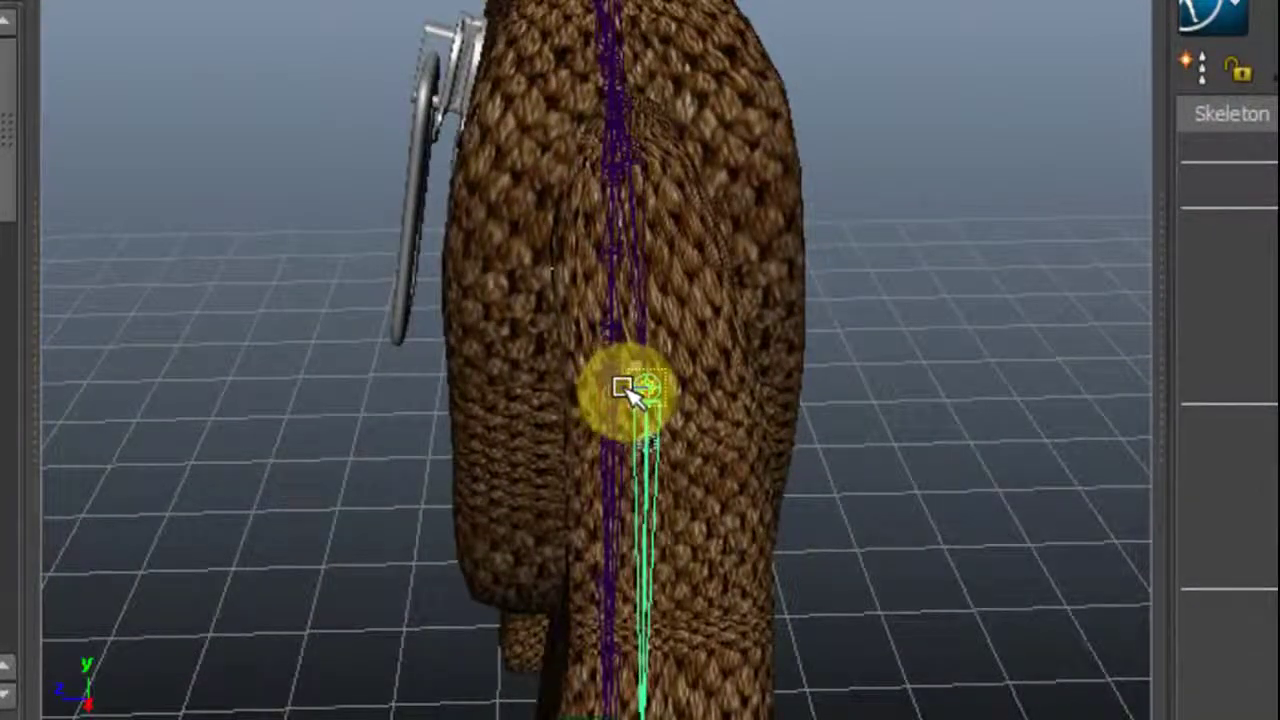
alt+drag(540, 440, 735, 478)
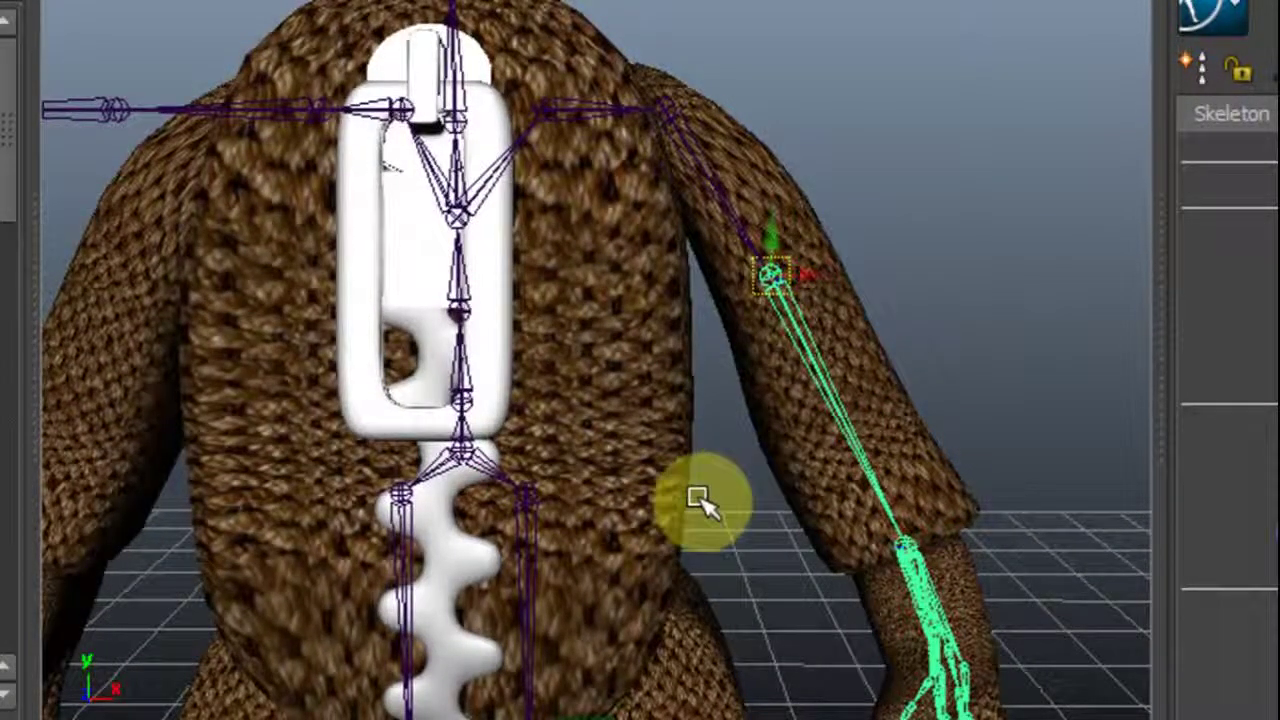
Move the character's left hip joint down and outward to the top of the leg
alt+middle_drag(733, 516, 794, 226)
mouse_move(774, 457)
alt+middle_down()
mouse_move(774, 334)
mouse_move(709, 260)
mouse_move(690, 302)
alt+middle_up()
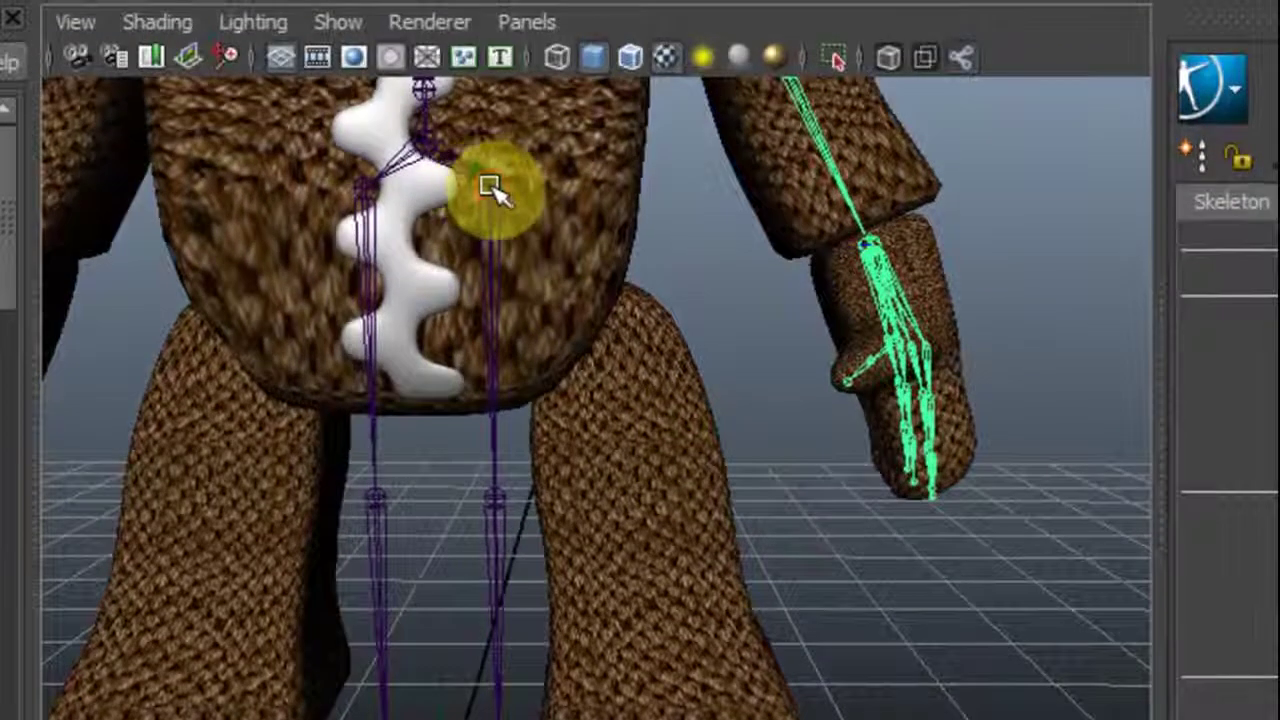
click(489, 101)
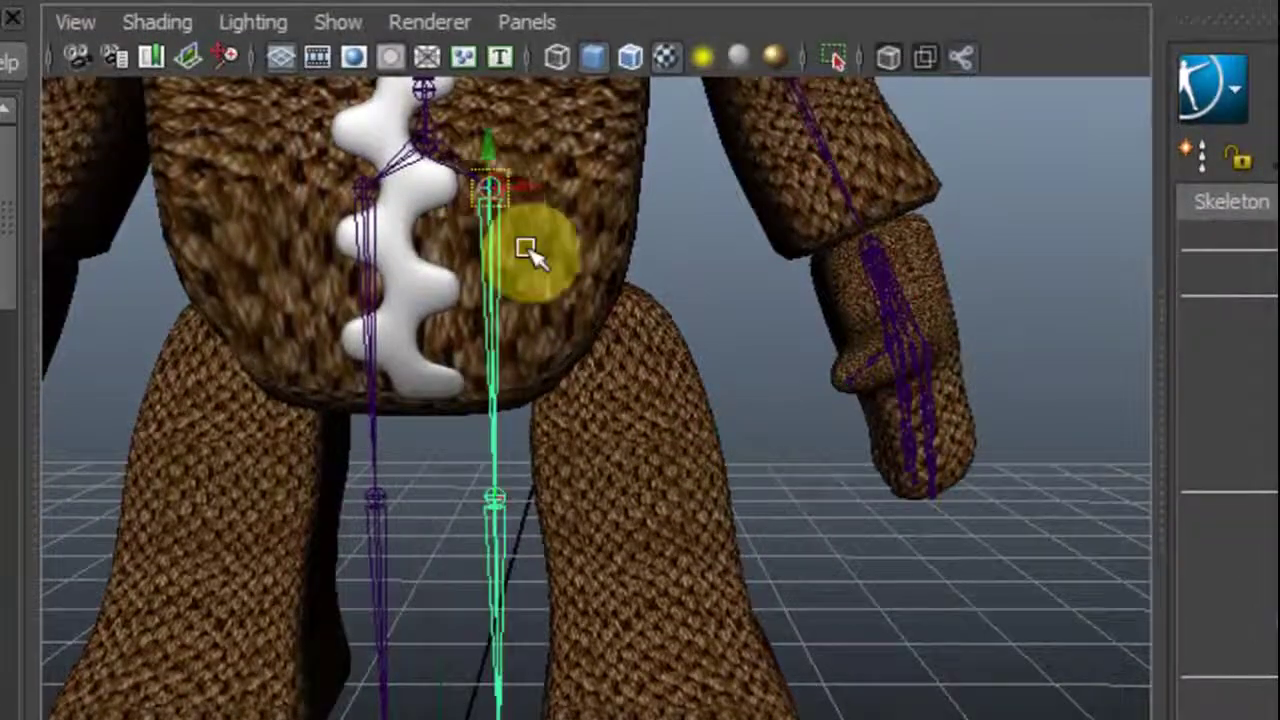
middle_drag(541, 188, 648, 316)
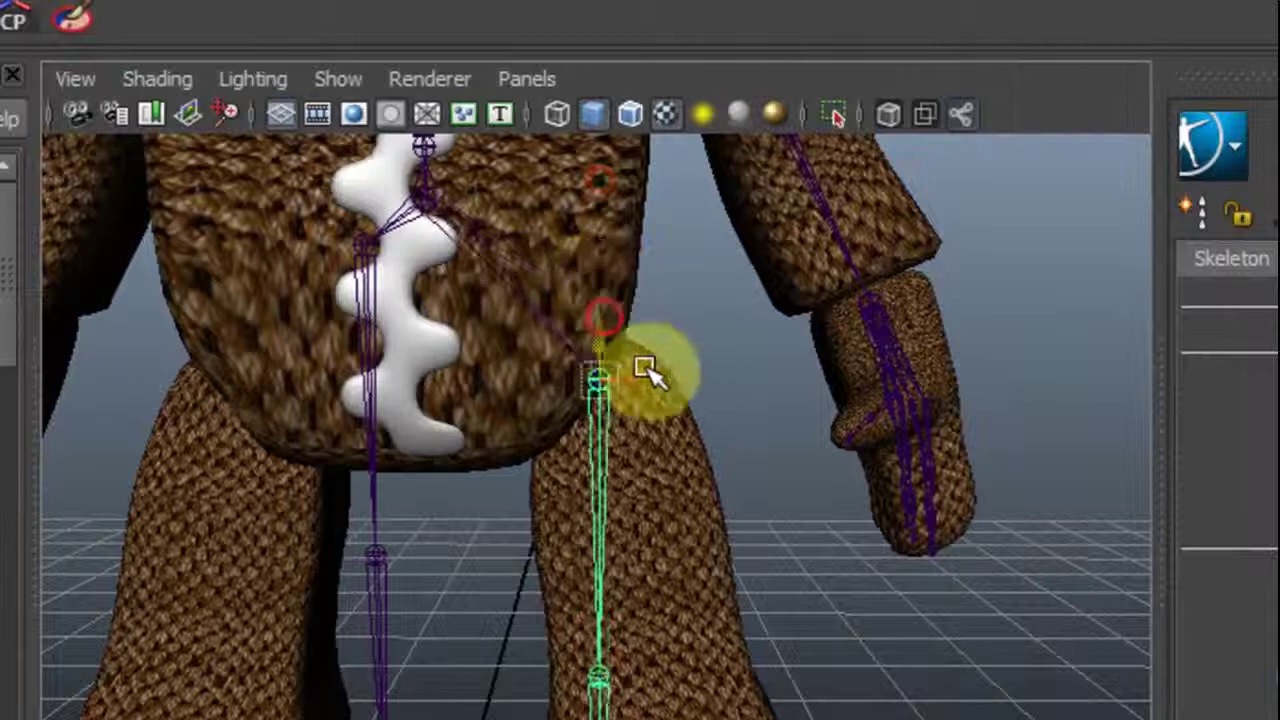
middle_drag(647, 372, 665, 390)
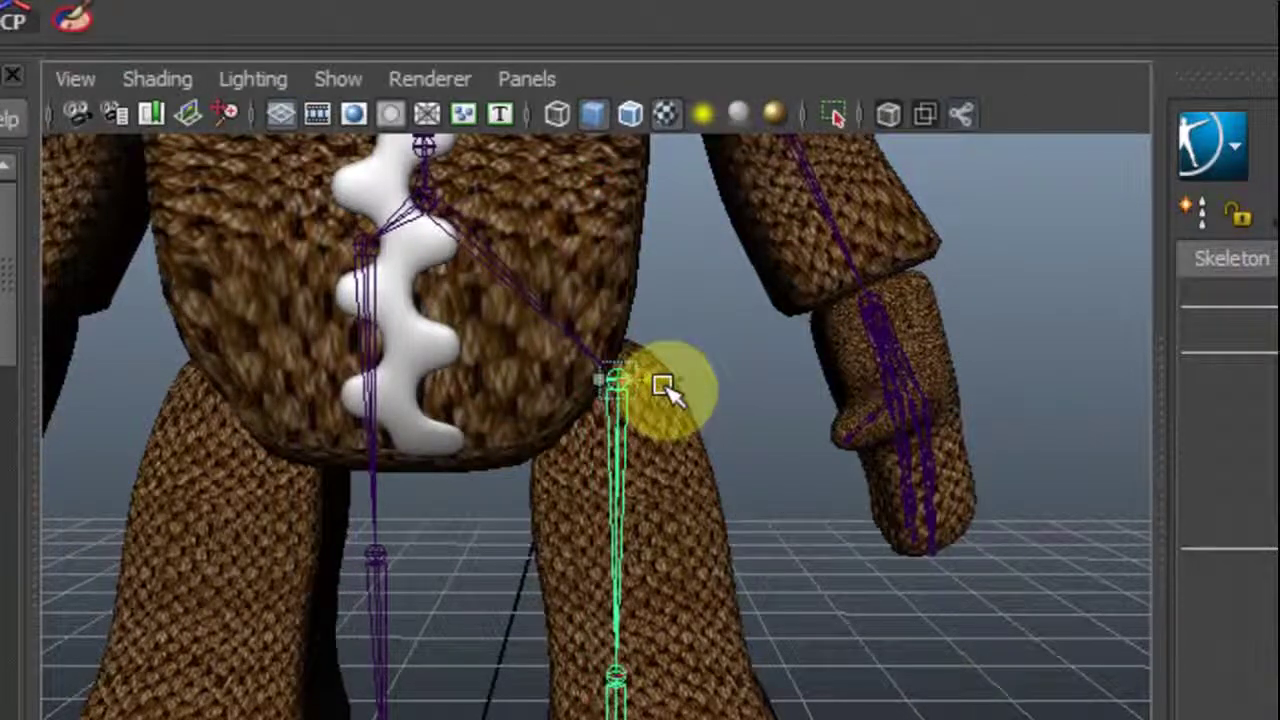
Raise the left leg's knee, ankle and toe joints so the chain fits inside the short leg
click(616, 680)
middle_drag(612, 703, 643, 536)
click(616, 654)
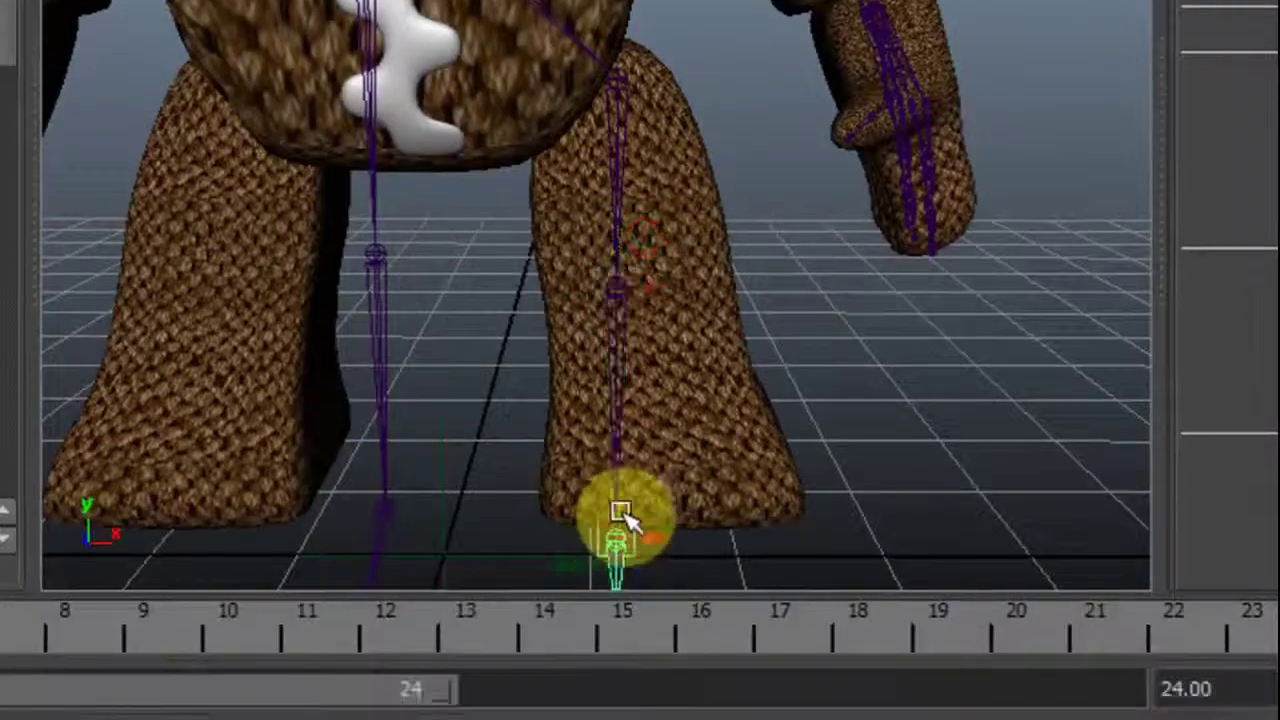
alt+drag(625, 390, 703, 498)
alt+middle_drag(534, 254, 574, 316)
click(657, 366)
alt+middle_drag(706, 391, 718, 314)
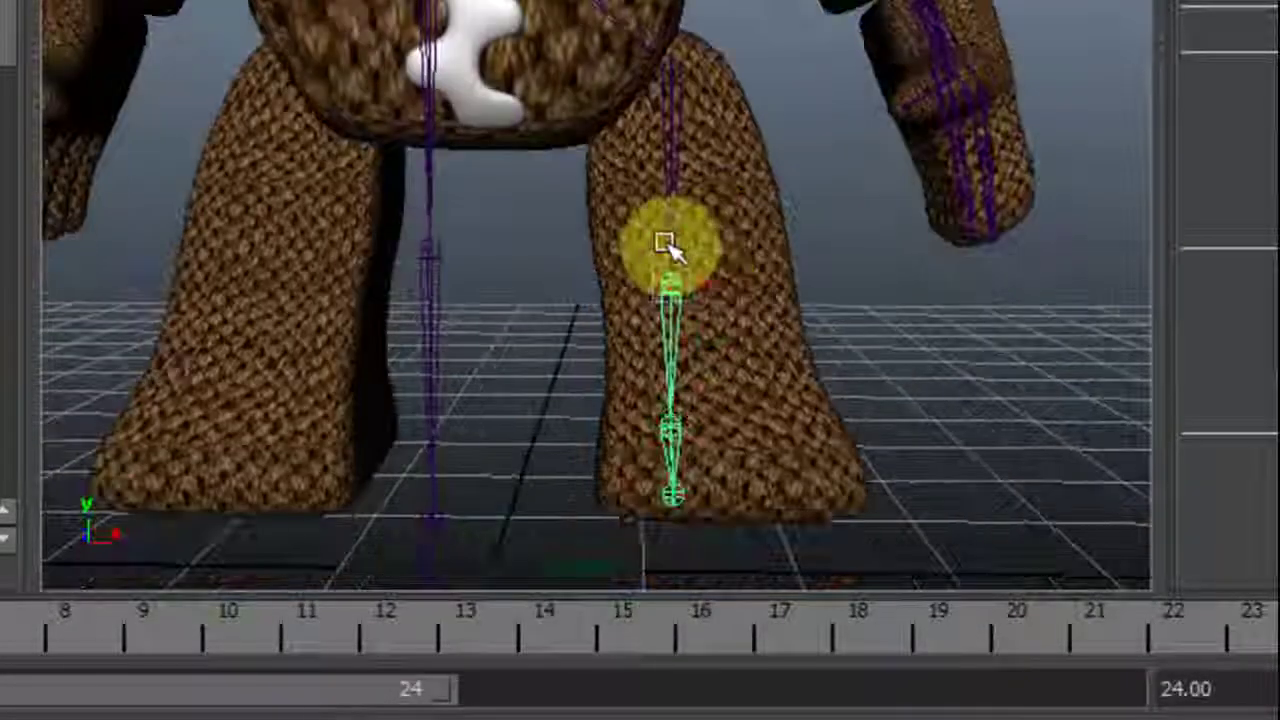
alt+middle_drag(579, 299, 649, 485)
Lower the pelvis root joint and reposition the spine joints along the torso
click(545, 86)
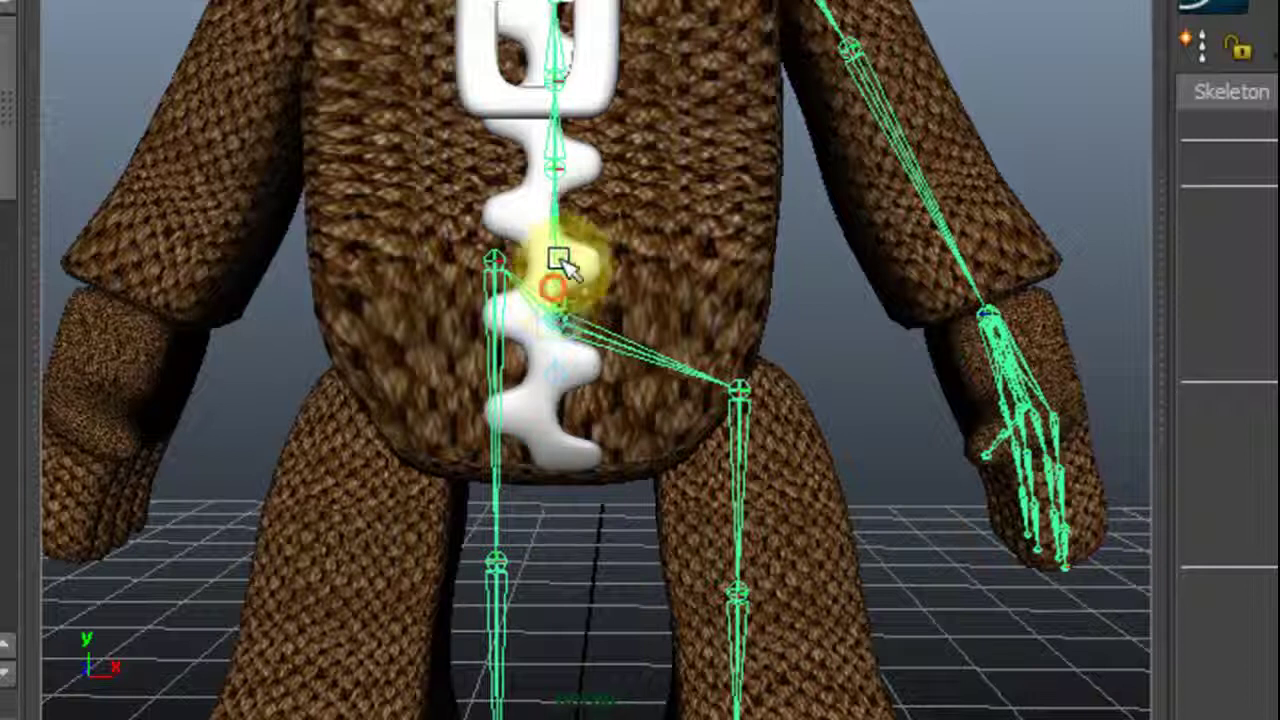
click(556, 200)
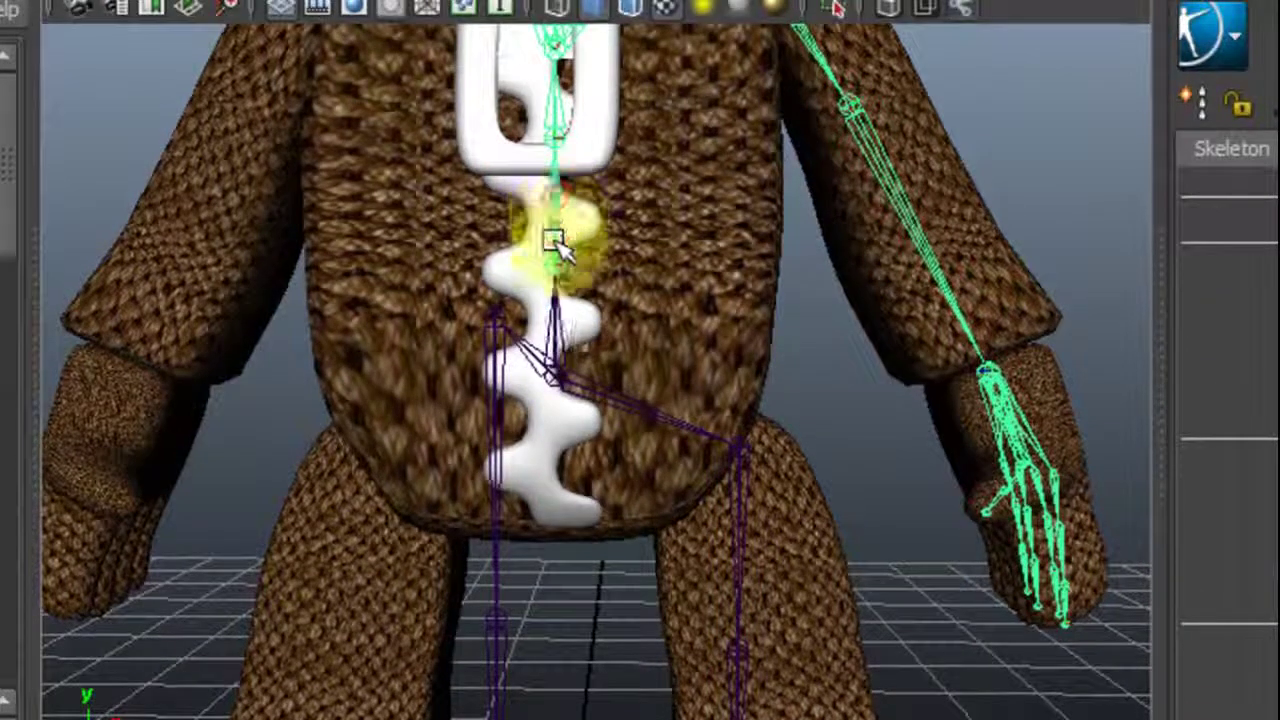
alt+middle_drag(532, 247, 547, 405)
click(567, 314)
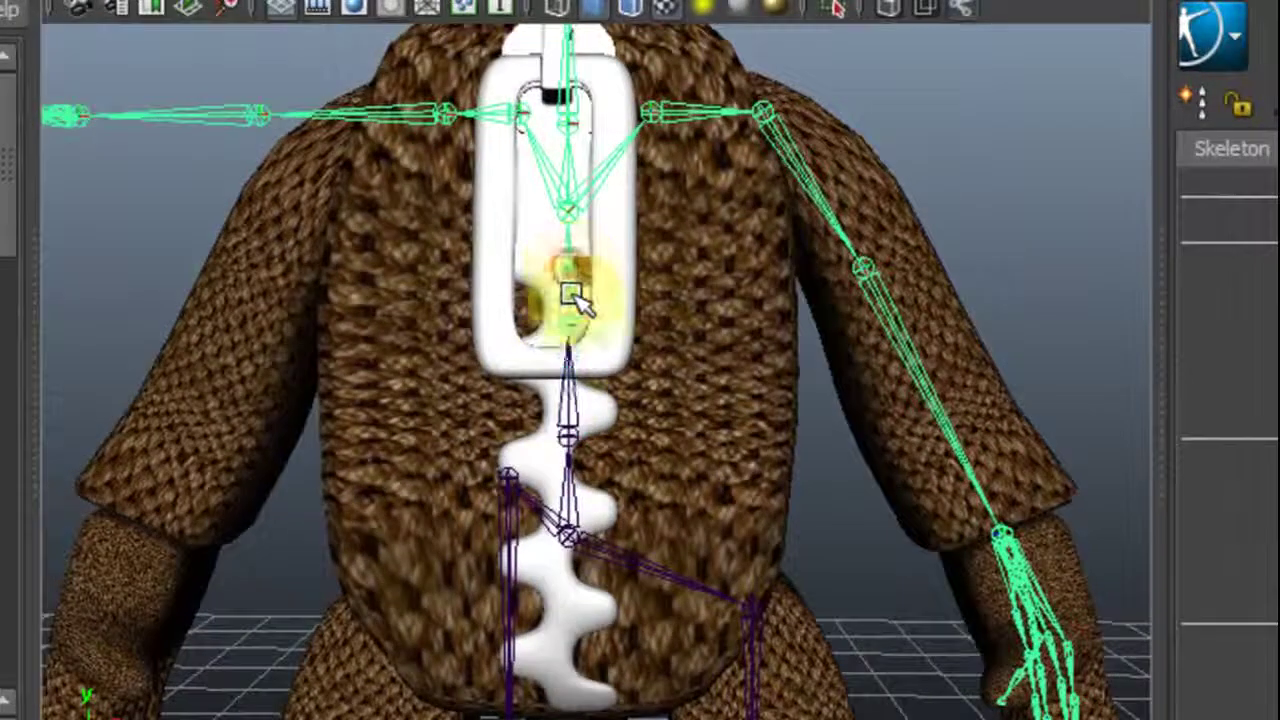
alt+middle_drag(558, 245, 569, 640)
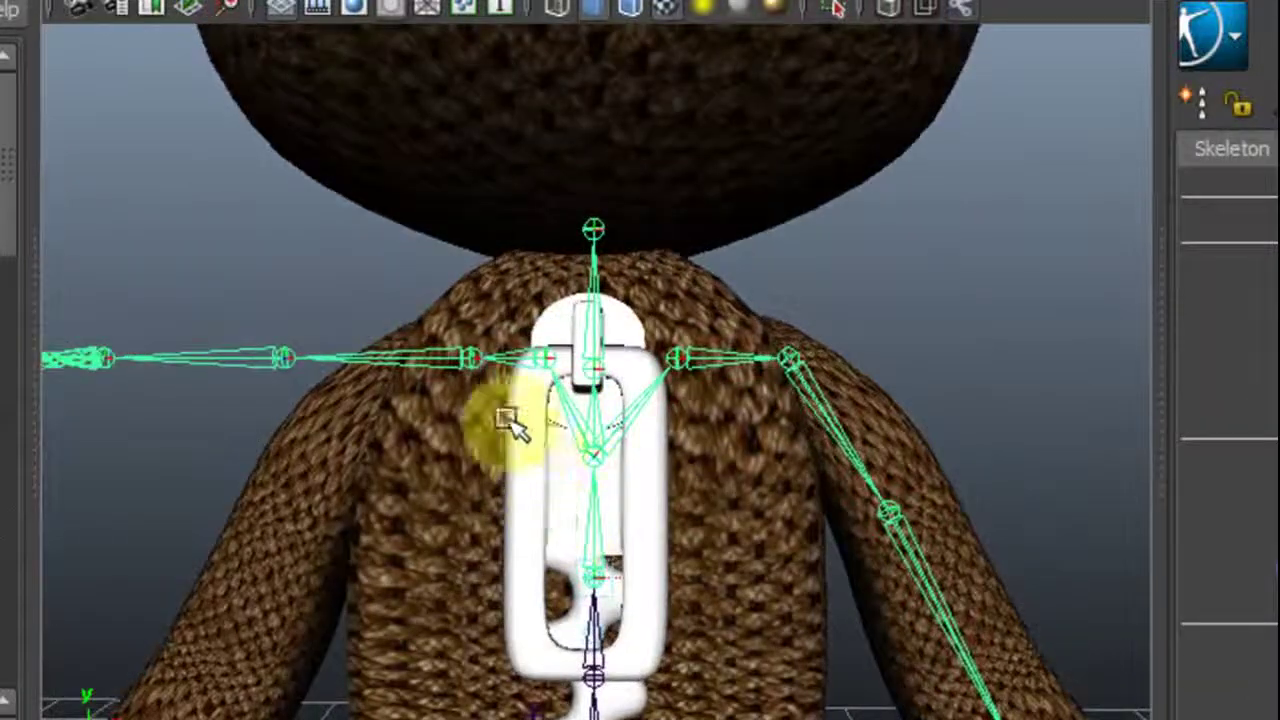
alt+middle_drag(563, 514, 566, 445)
Raise the neck joint to the base of the neck and position the head joint at the underside of the head
alt+drag(506, 548, 592, 468)
click(607, 388)
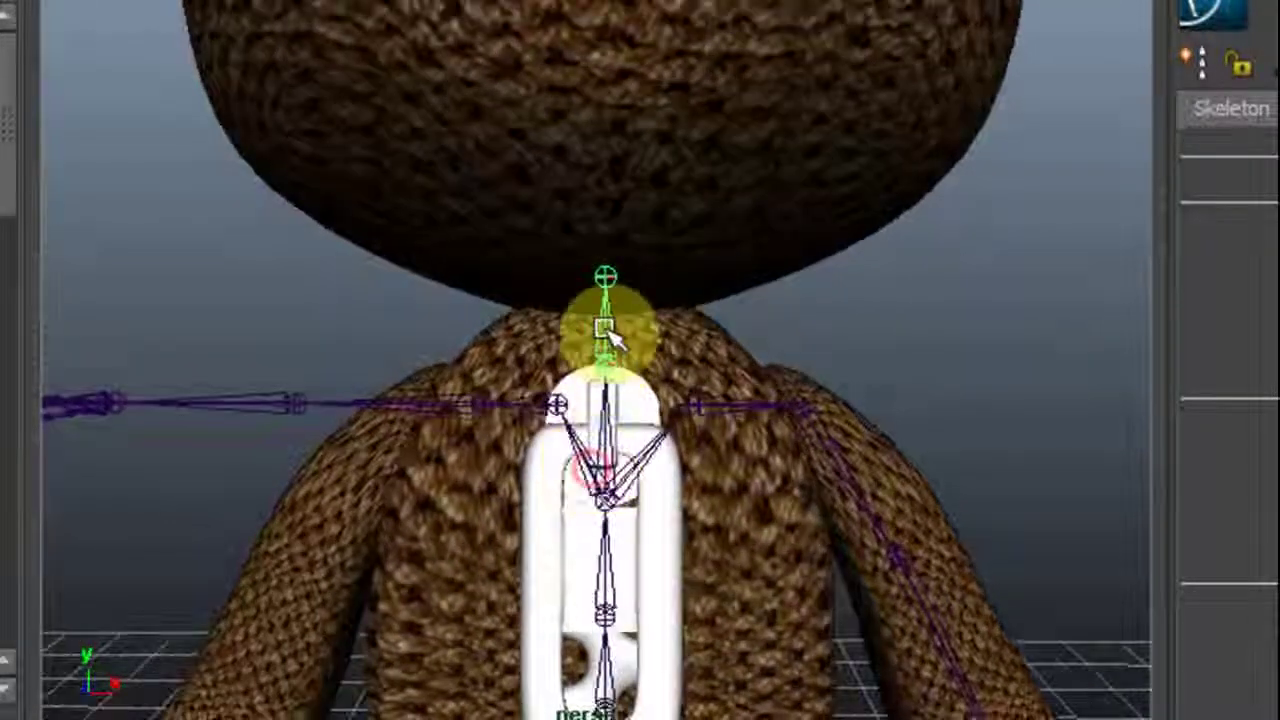
alt+right_drag(608, 334, 710, 450)
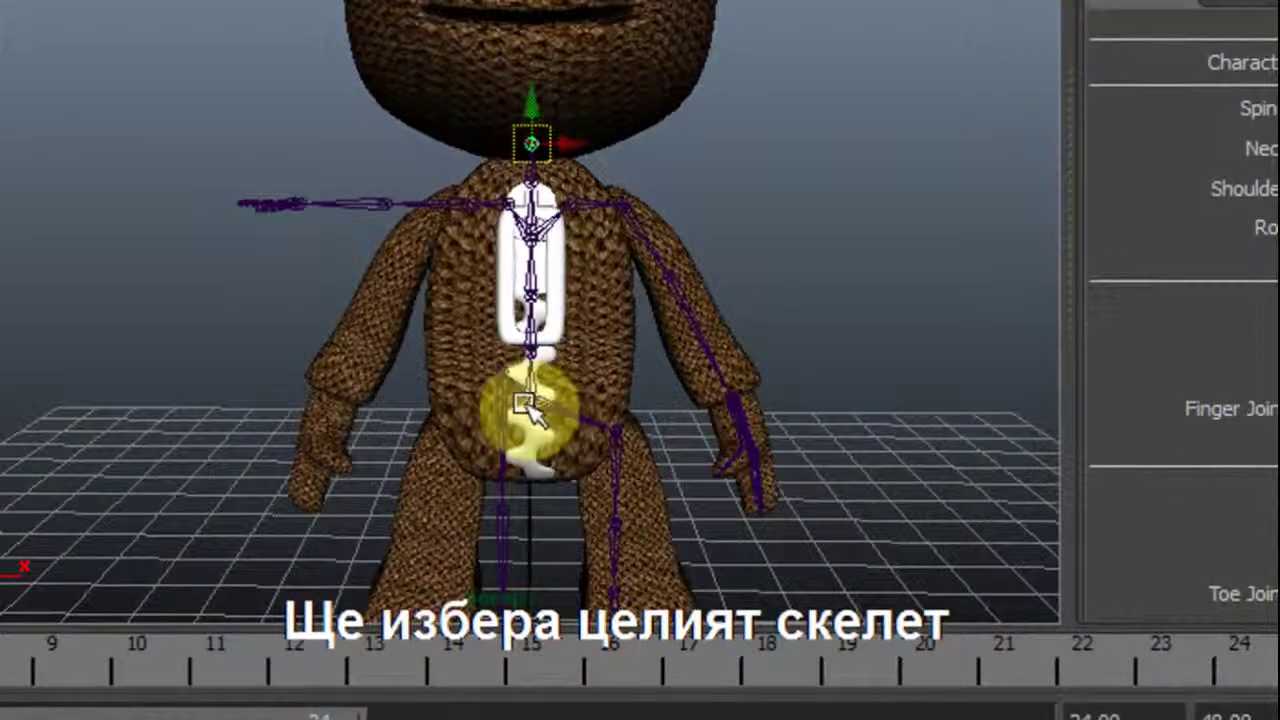
Select the whole skeleton from its root, mirror its joints from left to right, and check the fit from other angles
click(531, 397)
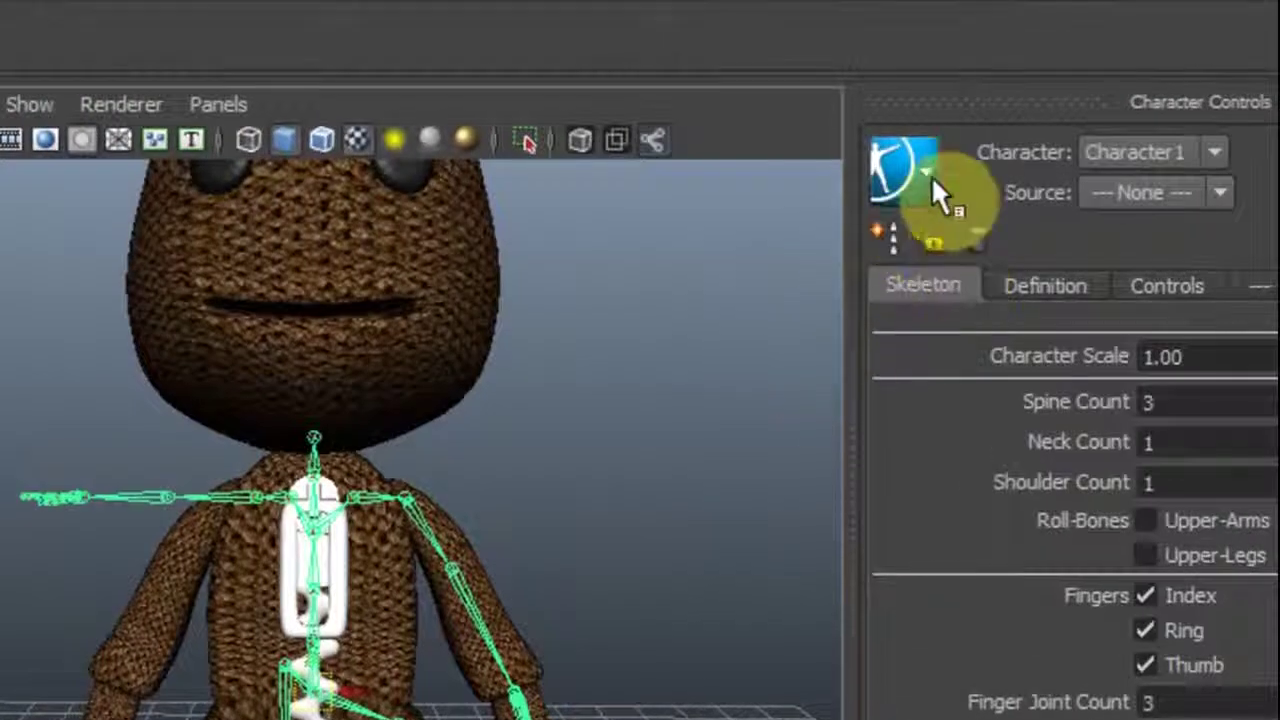
click(931, 175)
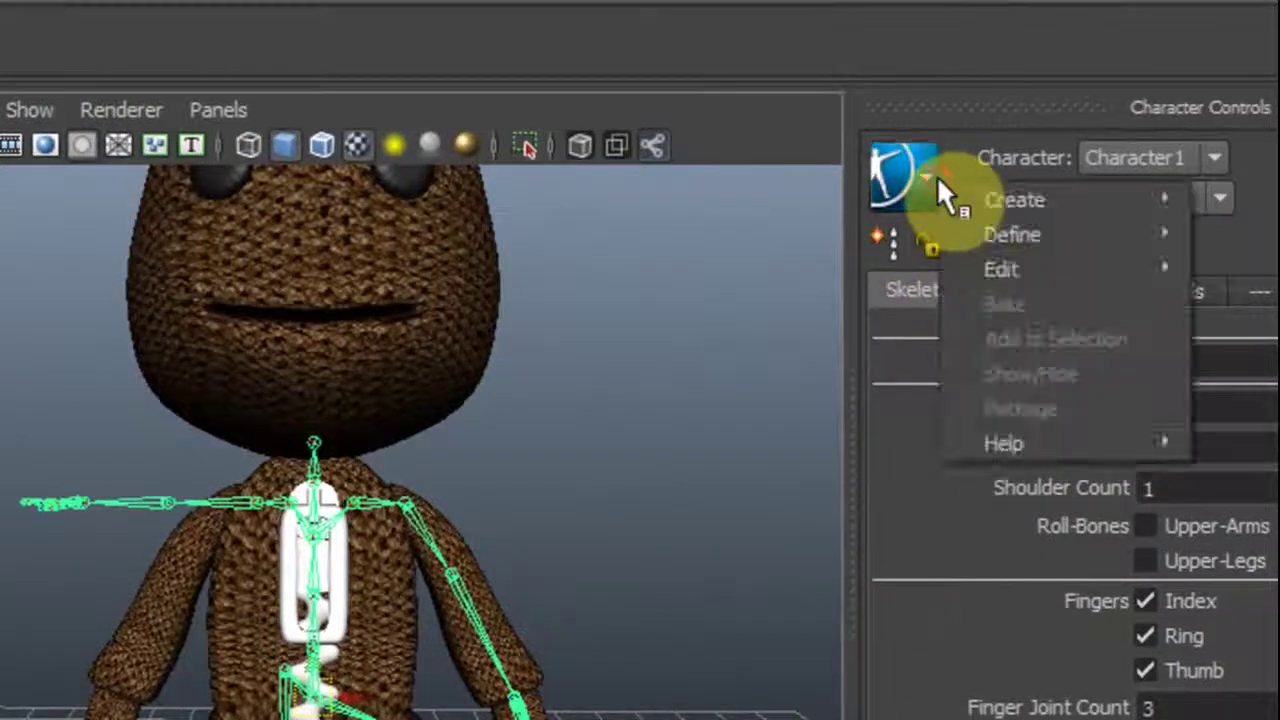
mouse_move(1006, 272)
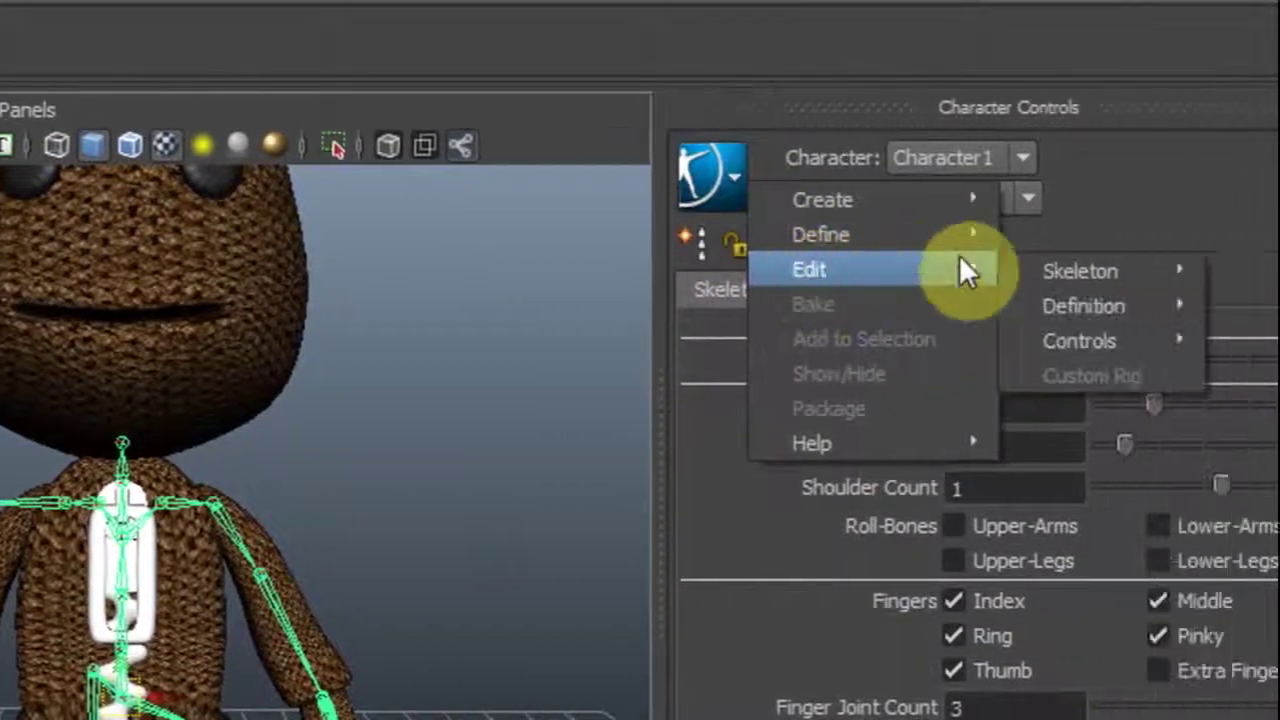
mouse_move(1150, 271)
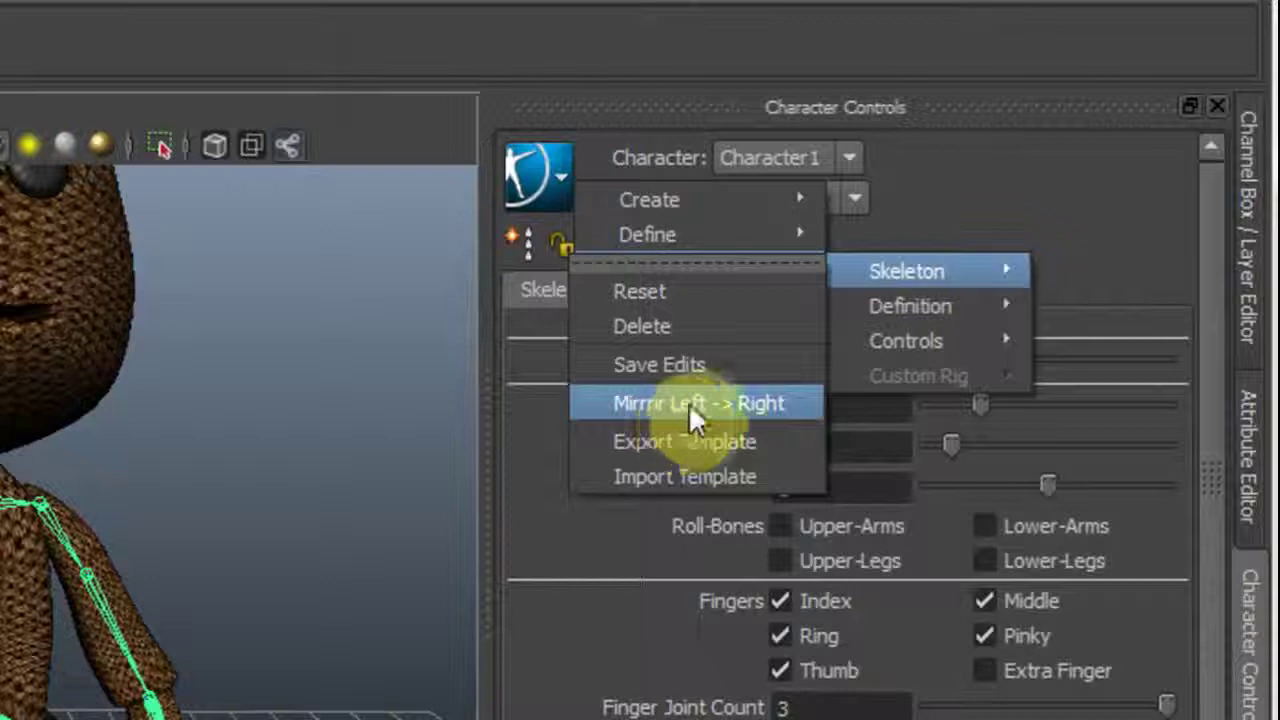
click(689, 403)
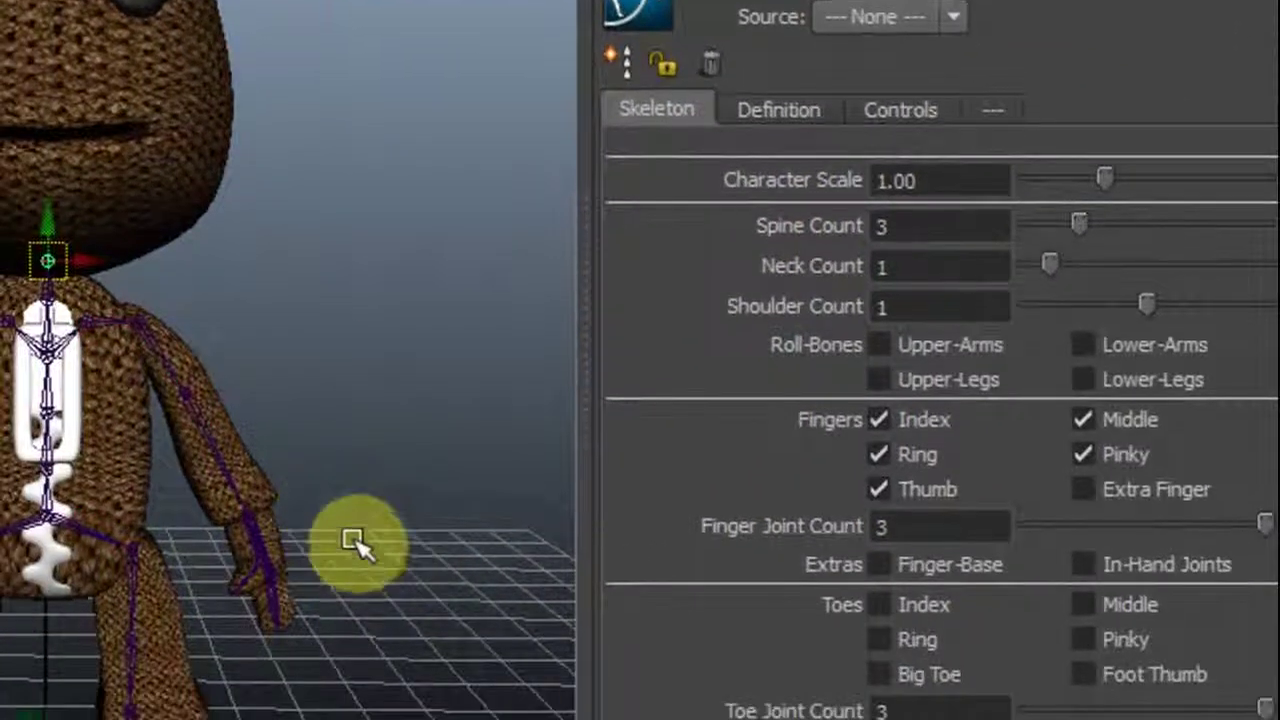
alt+middle_drag(349, 507, 339, 208)
alt+middle_drag(86, 412, 105, 583)
alt+middle_drag(349, 539, 360, 690)
alt+drag(282, 532, 176, 522)
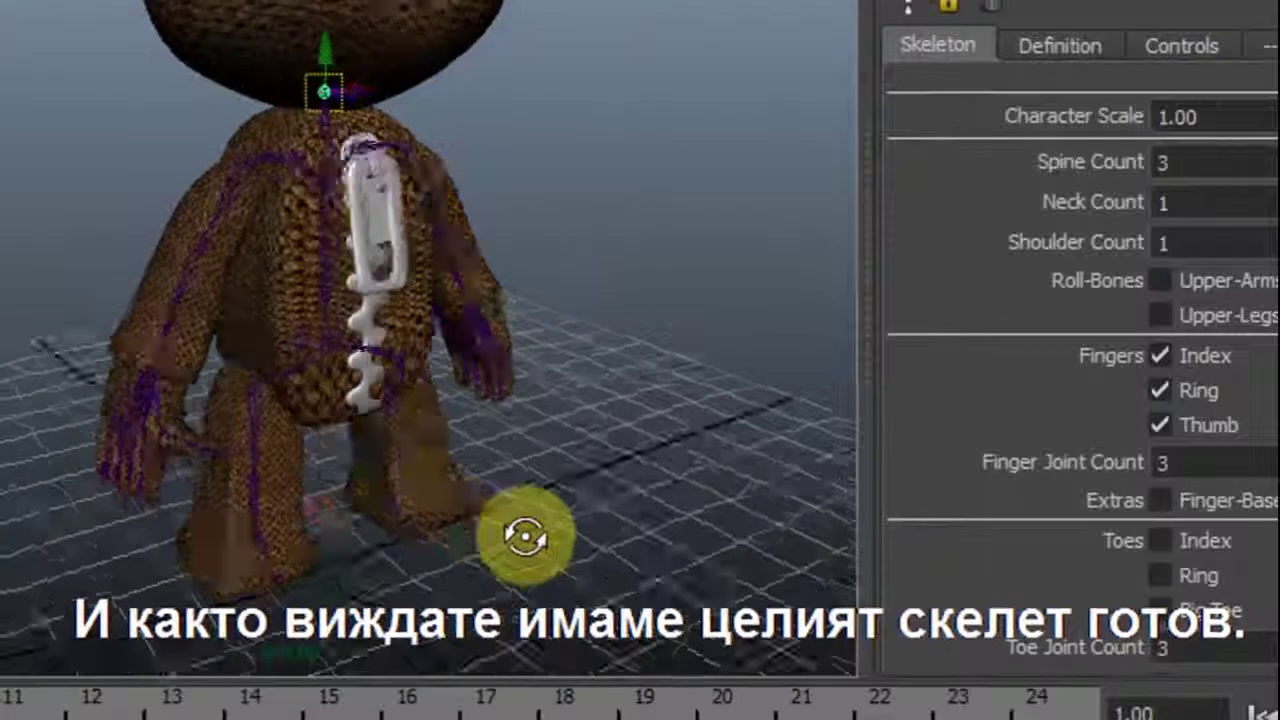
alt+drag(318, 503, 471, 463)
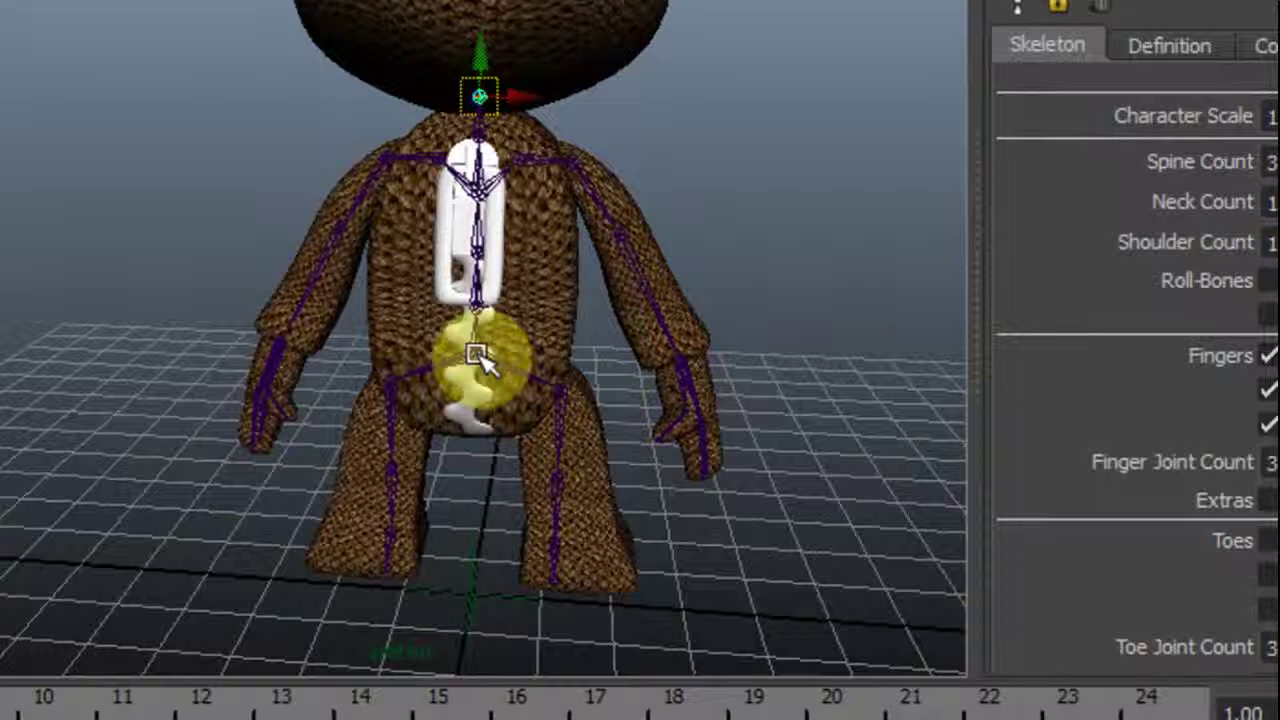
Select the skeleton and the body mesh, reset the Smooth Bind options to defaults, and bind the skin to the joint hierarchy
click(479, 436)
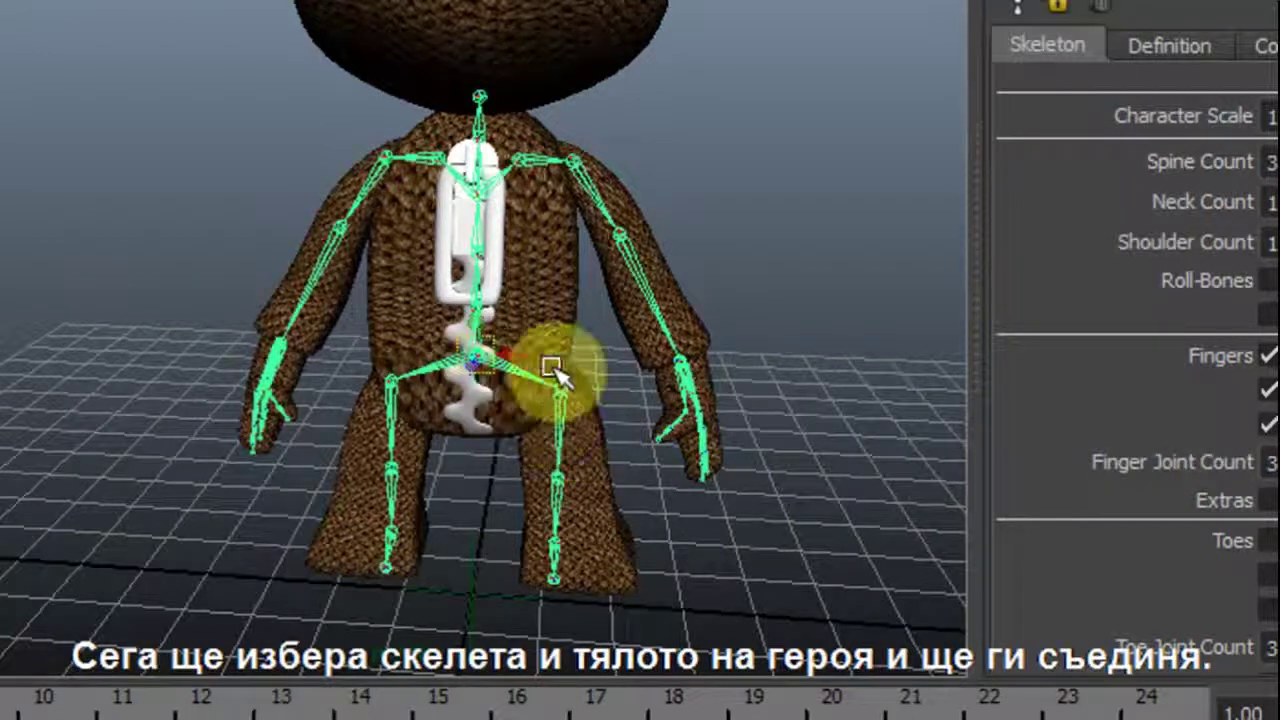
shift+click(537, 272)
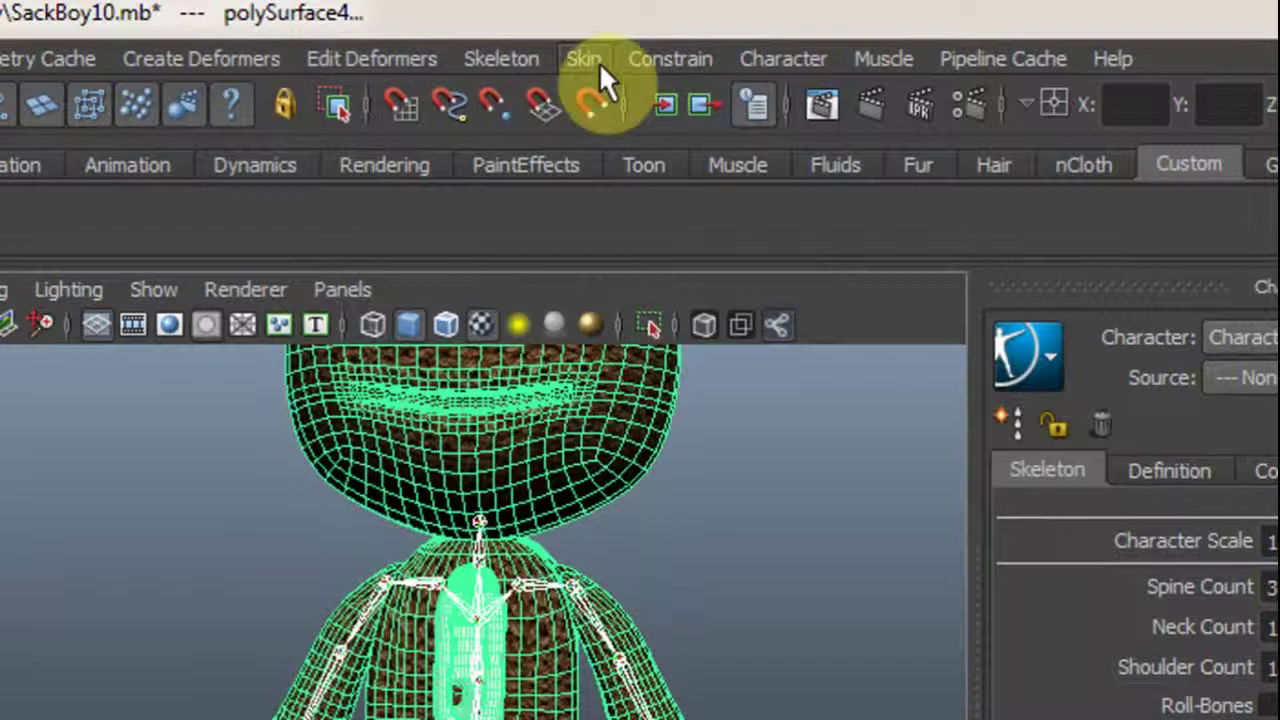
click(598, 62)
mouse_move(670, 112)
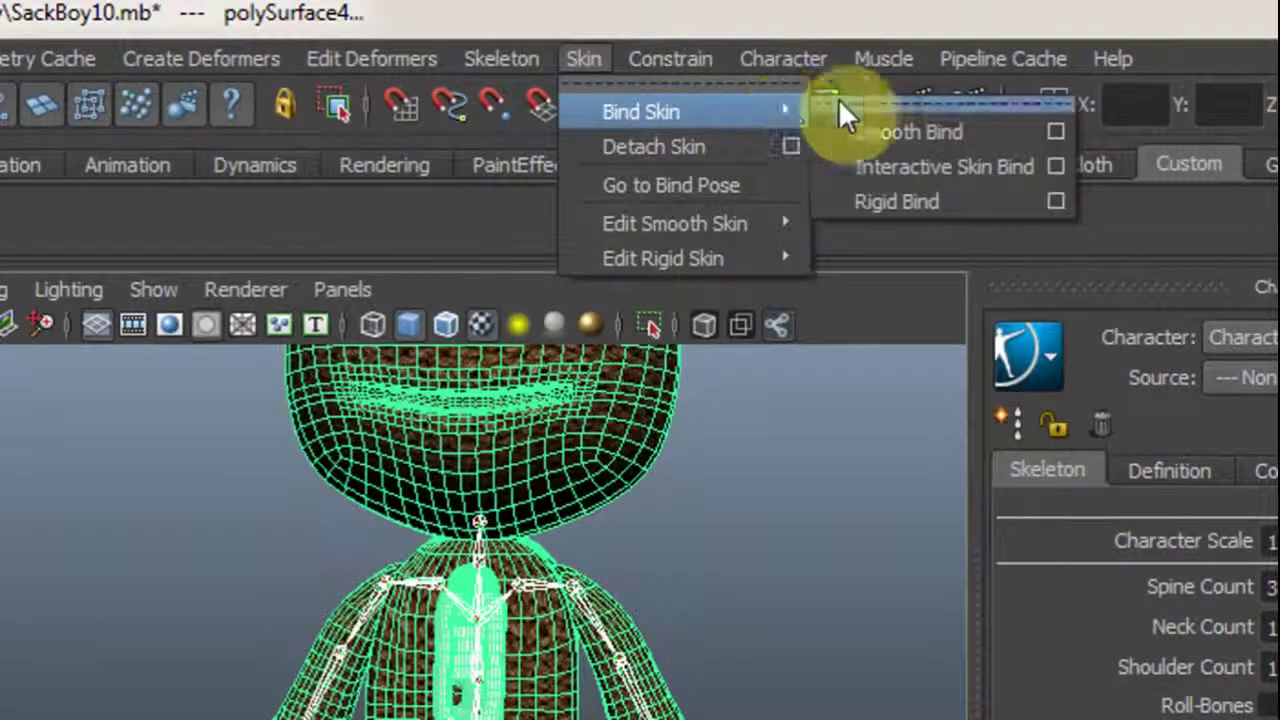
click(1053, 136)
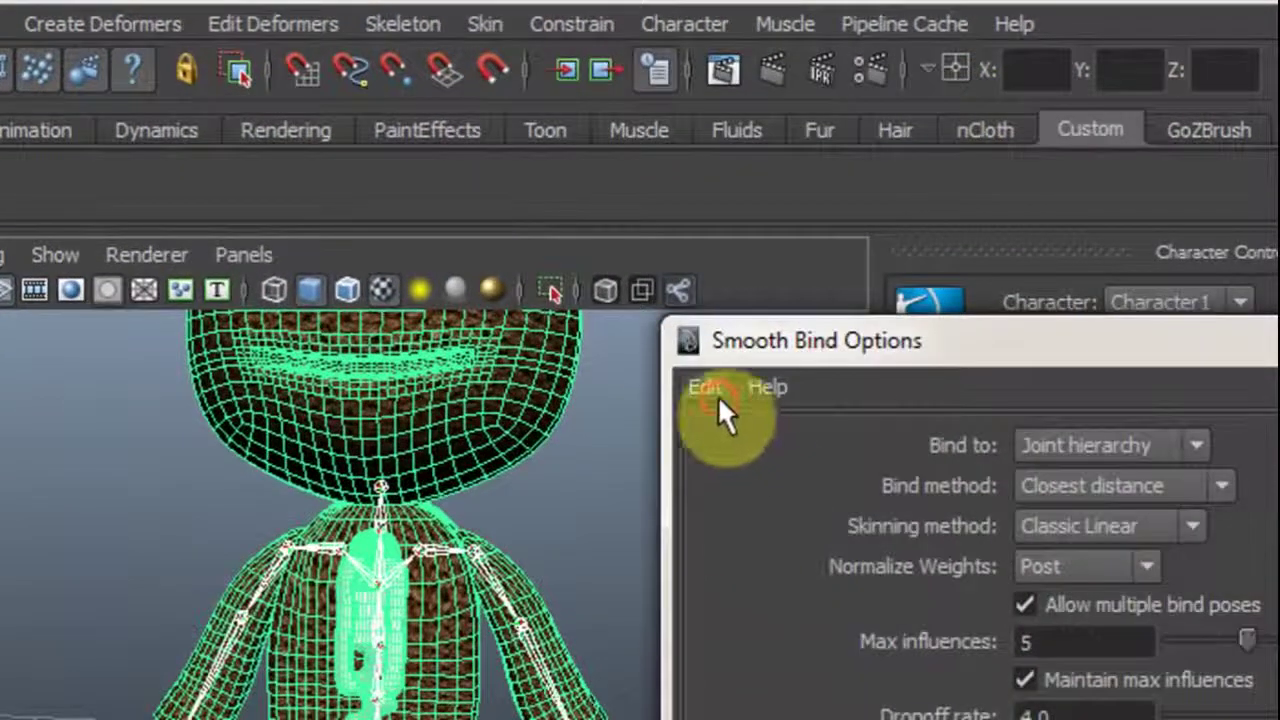
click(705, 388)
click(739, 450)
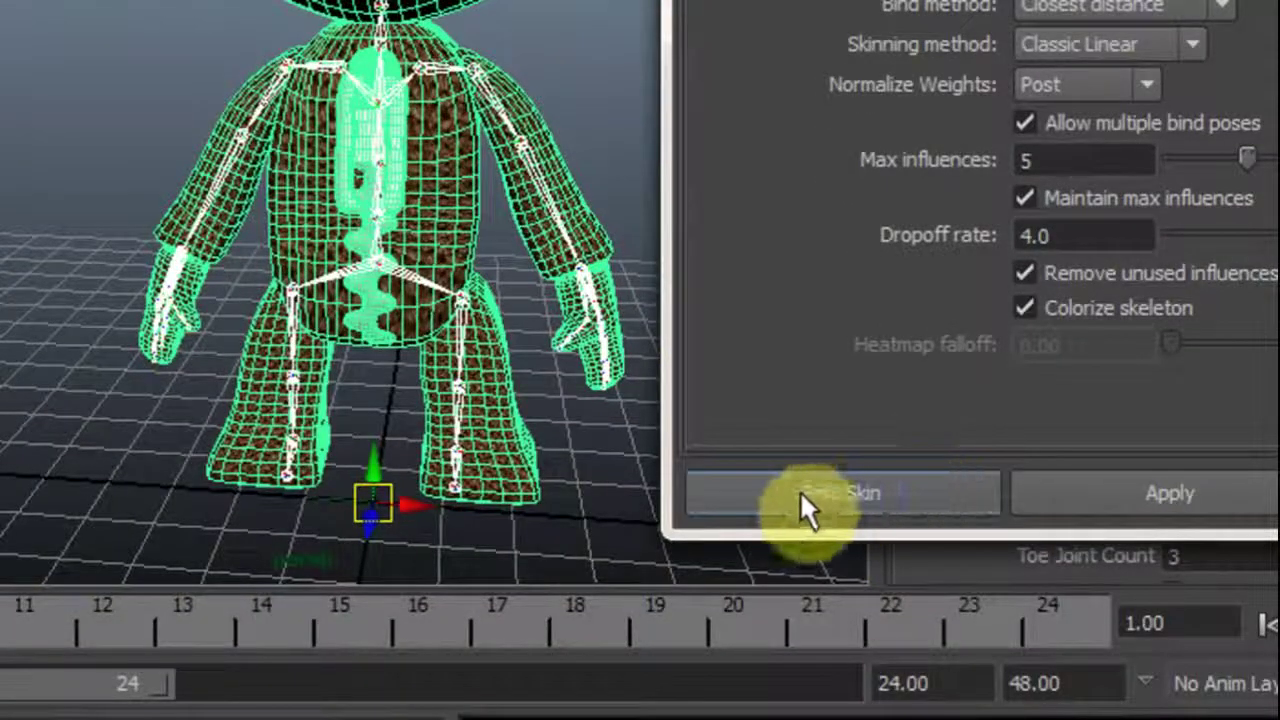
click(788, 490)
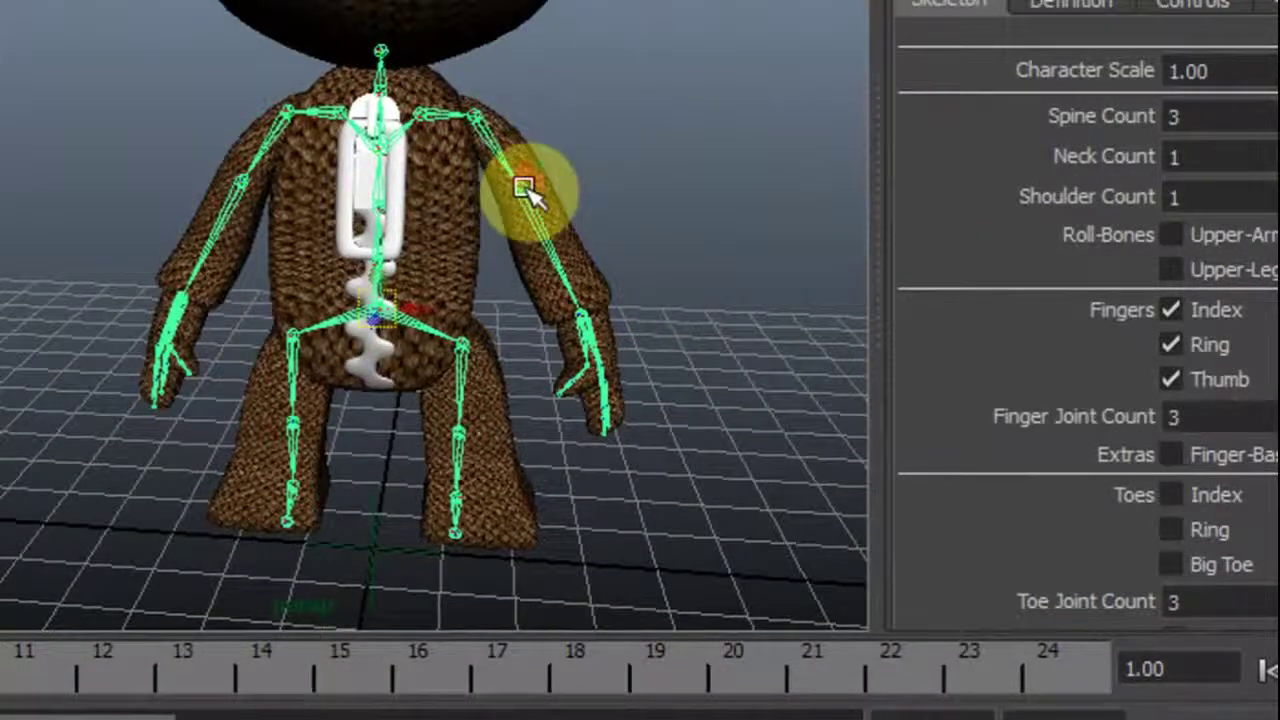
Rotate the character's left upper-arm joint to raise the arm sideways to about horizontal
click(523, 188)
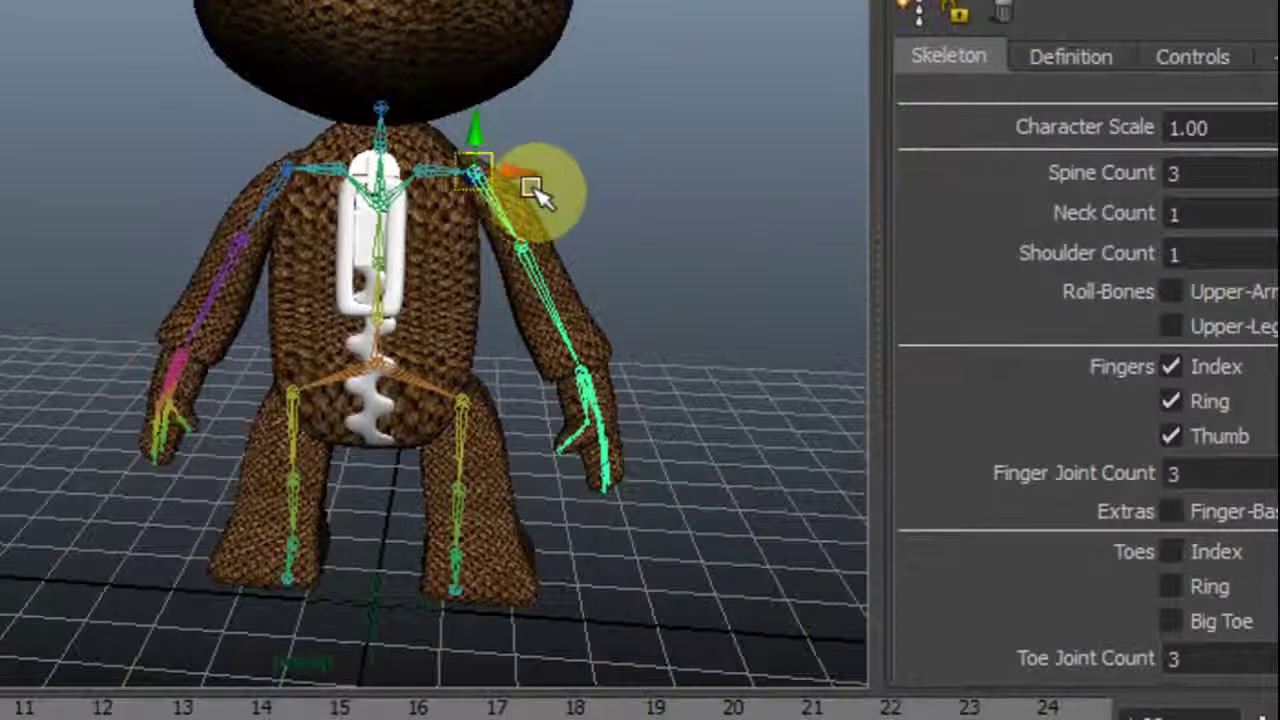
key(e)
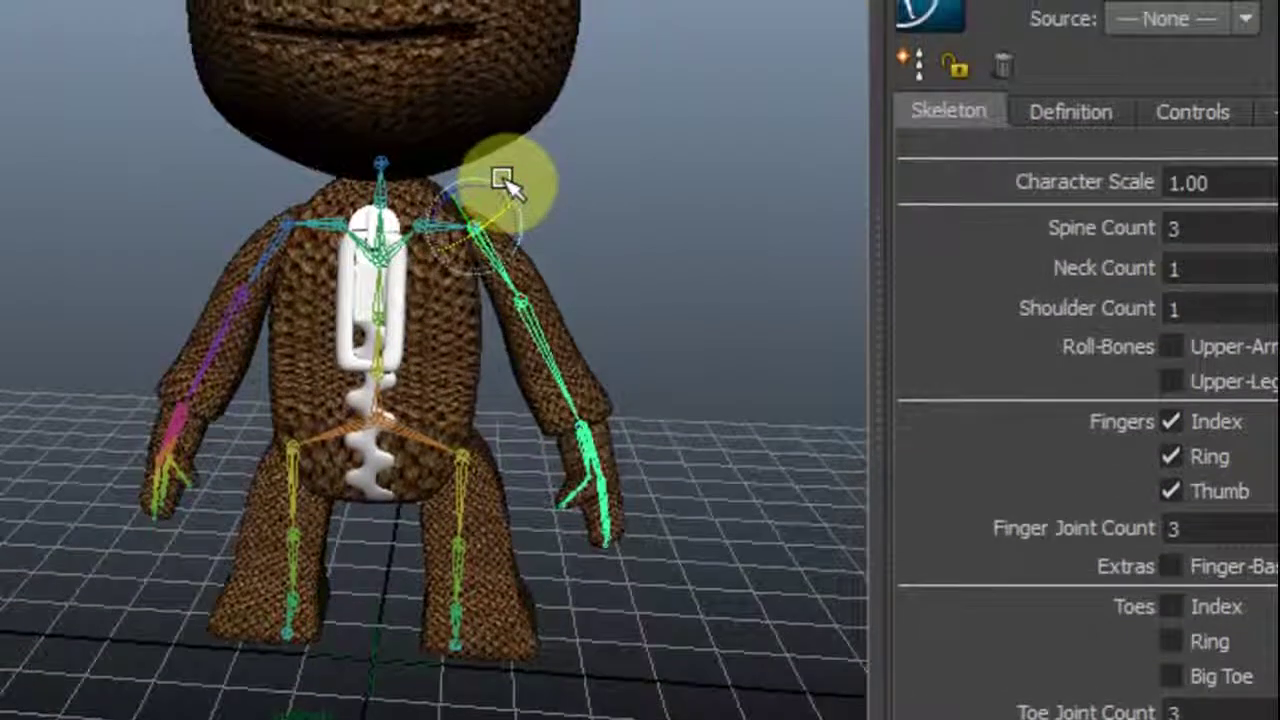
drag(505, 203, 490, 183)
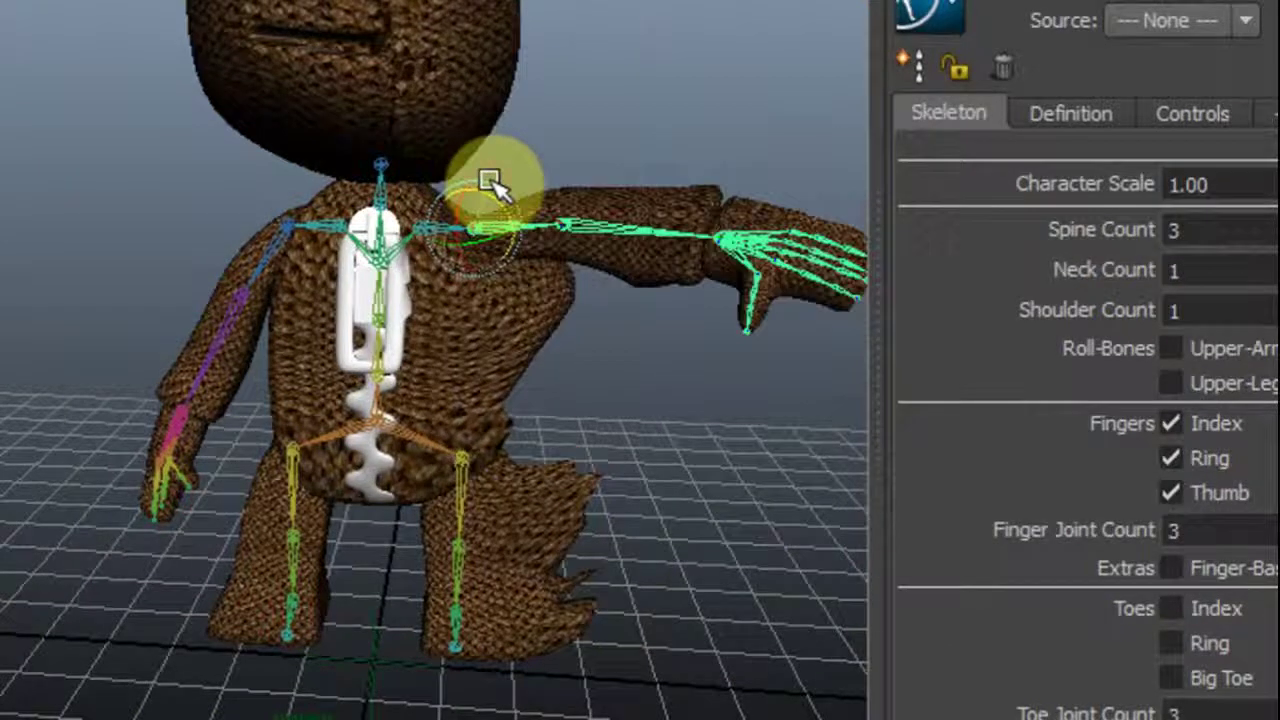
Rotate the left upper-arm joint partway back down and inspect how the torso and leg mesh deform
alt+drag(532, 372, 588, 385)
alt+middle_drag(540, 335, 532, 484)
alt+middle_drag(526, 386, 499, 239)
drag(437, 180, 451, 194)
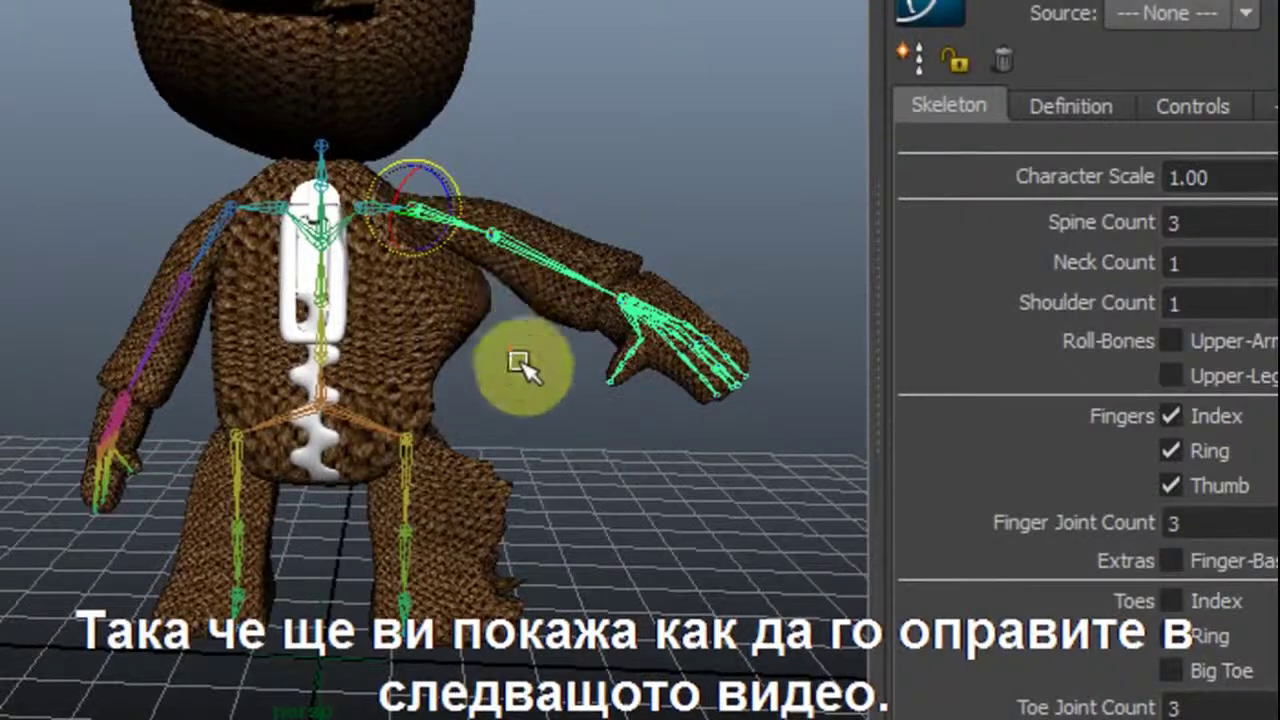
alt+drag(520, 365, 561, 375)
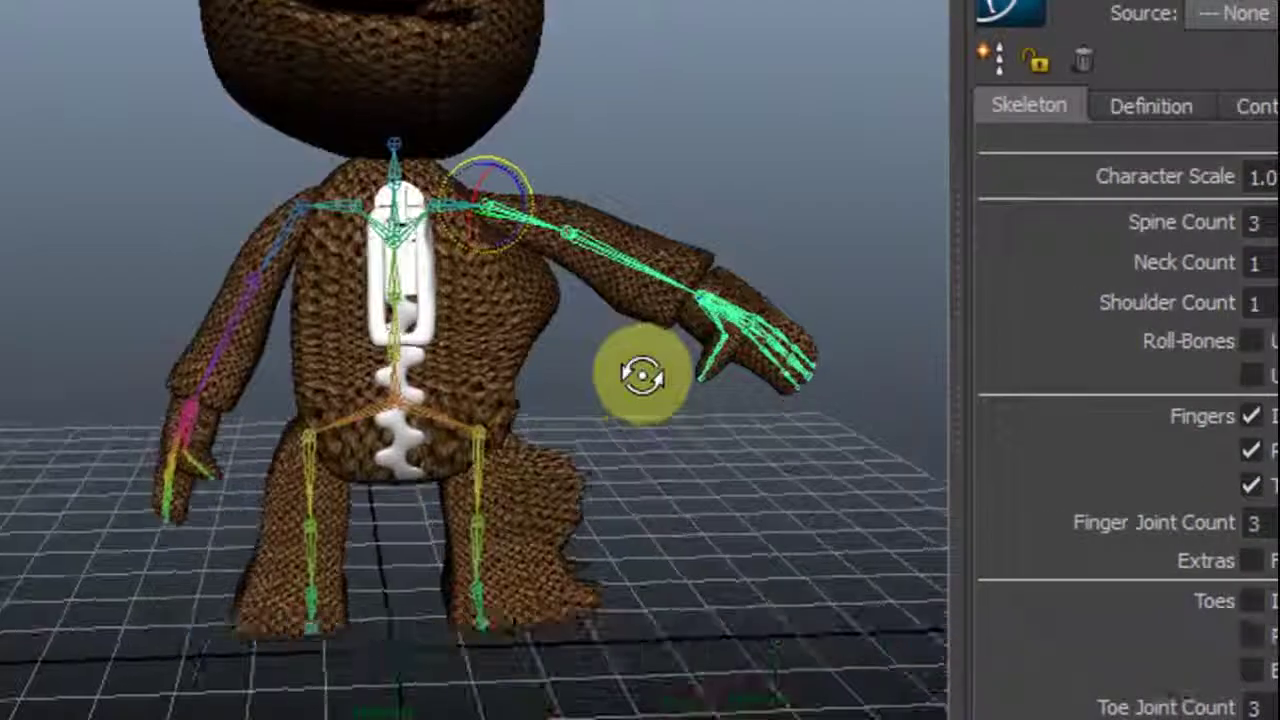
drag(642, 375, 623, 371)
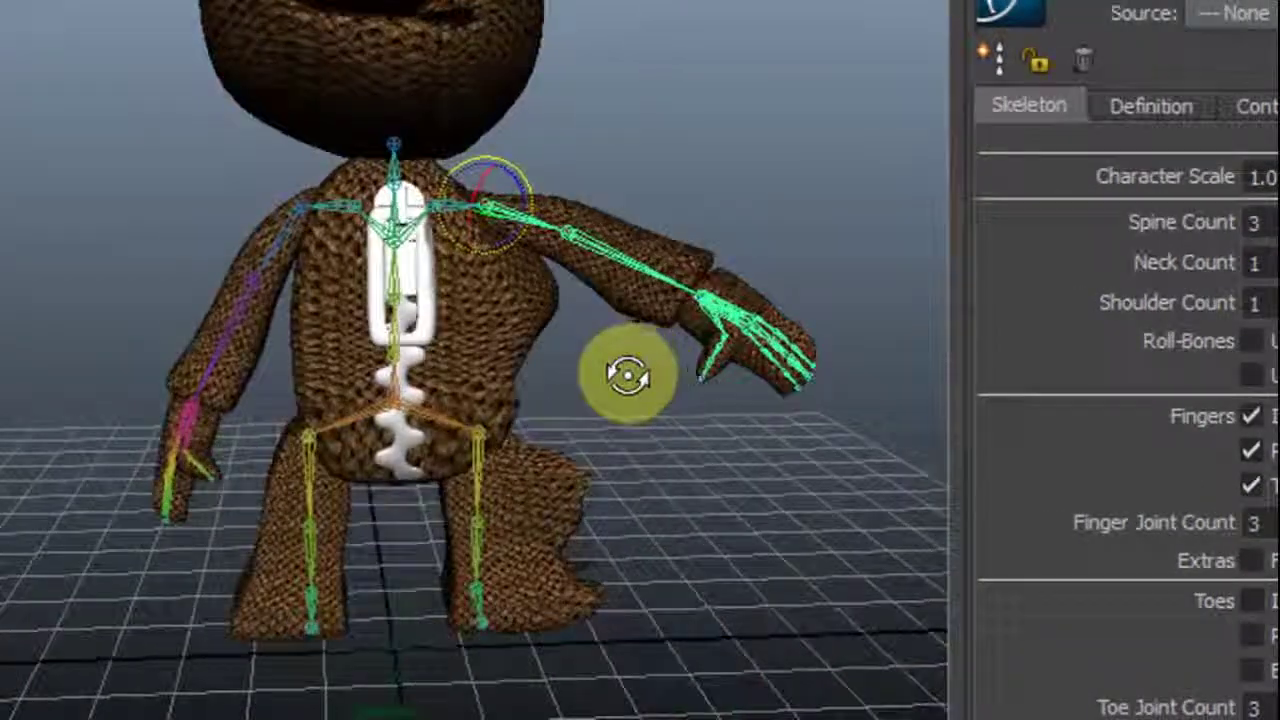